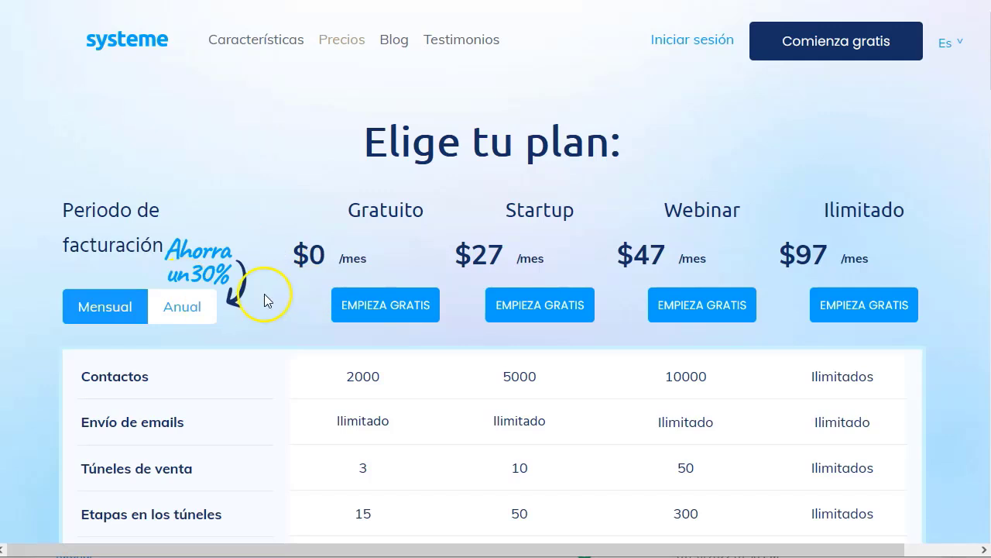
scroll(269, 294, down, 1)
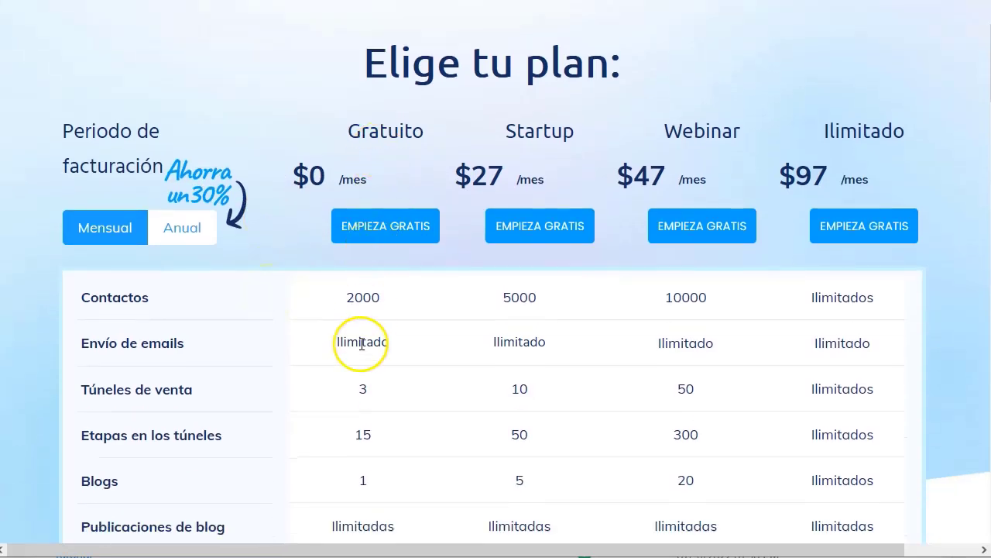
scroll(361, 350, down, 1)
scroll(360, 350, down, 1)
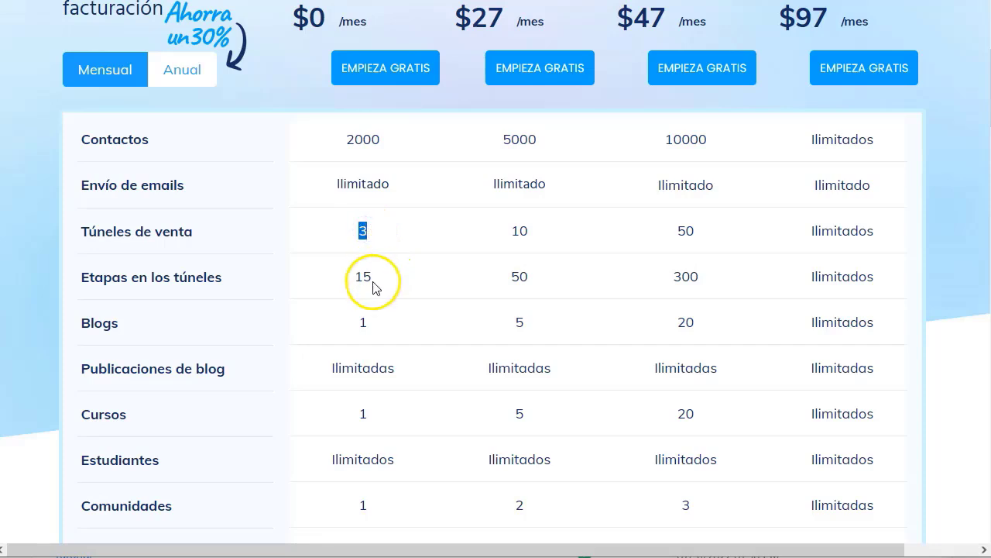
click(362, 237)
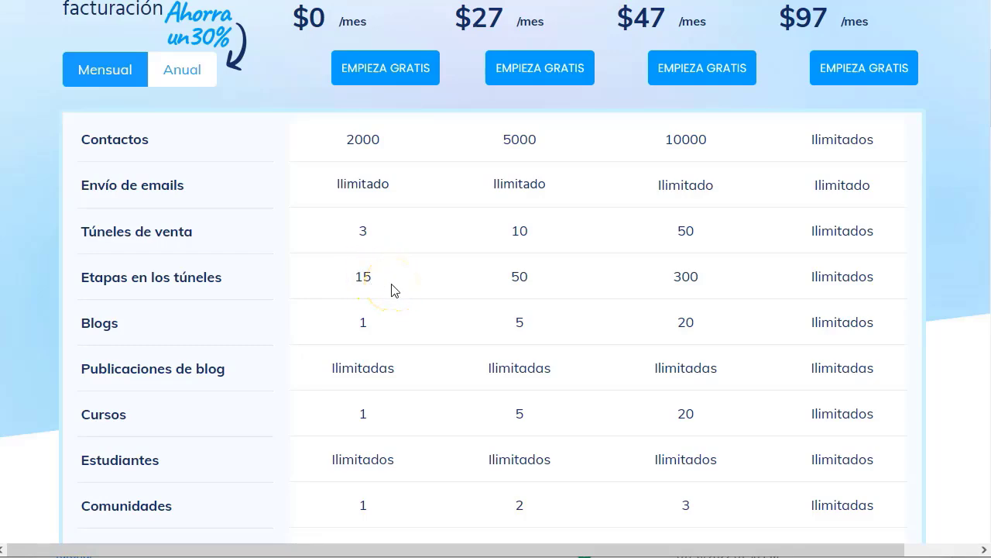
scroll(391, 290, up, 2)
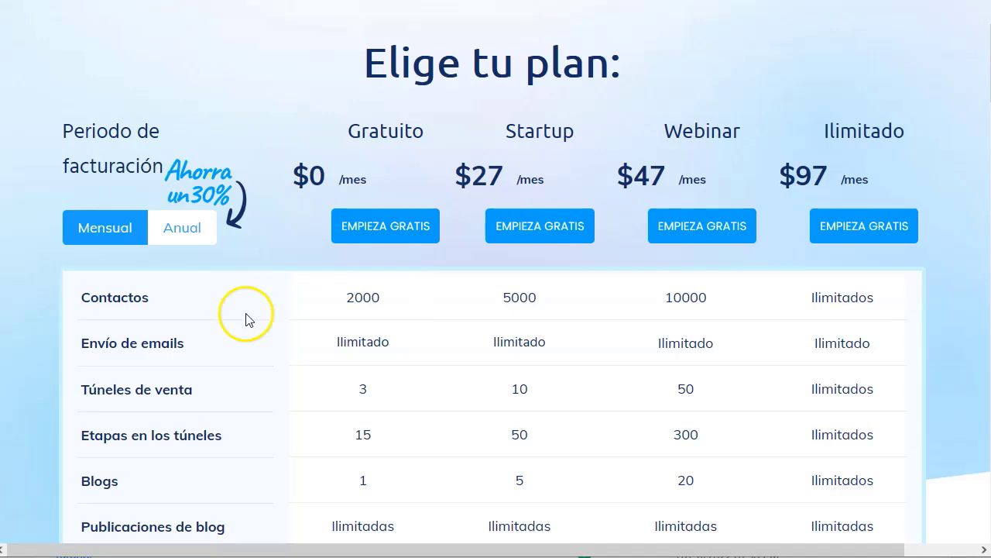
scroll(367, 348, down, 14)
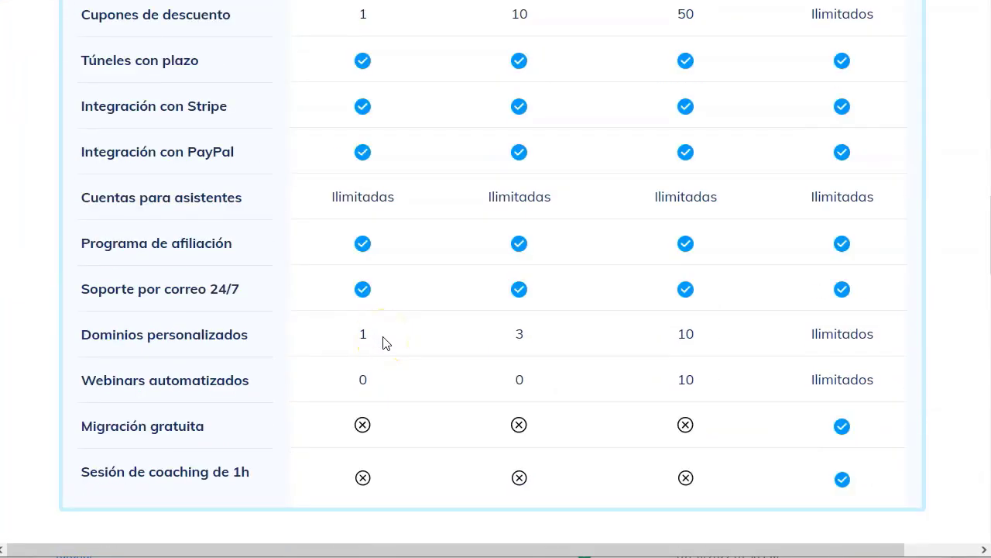
double_click(356, 336)
click(697, 334)
scroll(379, 324, up, 8)
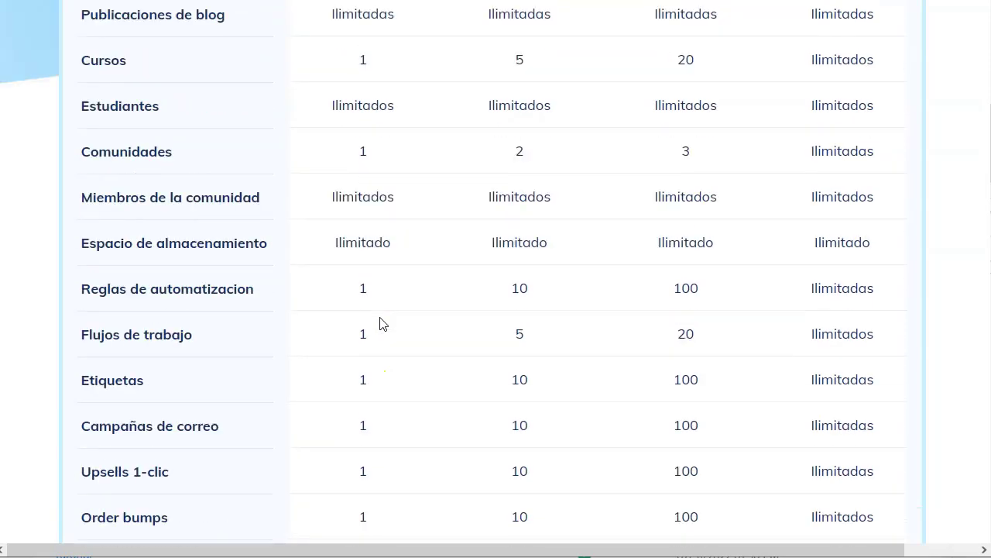
scroll(380, 324, up, 3)
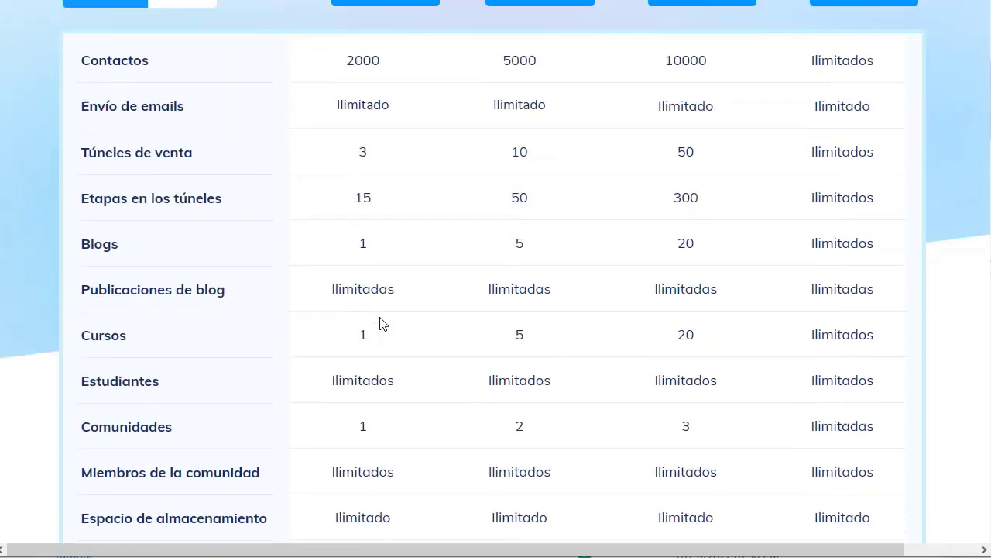
scroll(379, 324, up, 3)
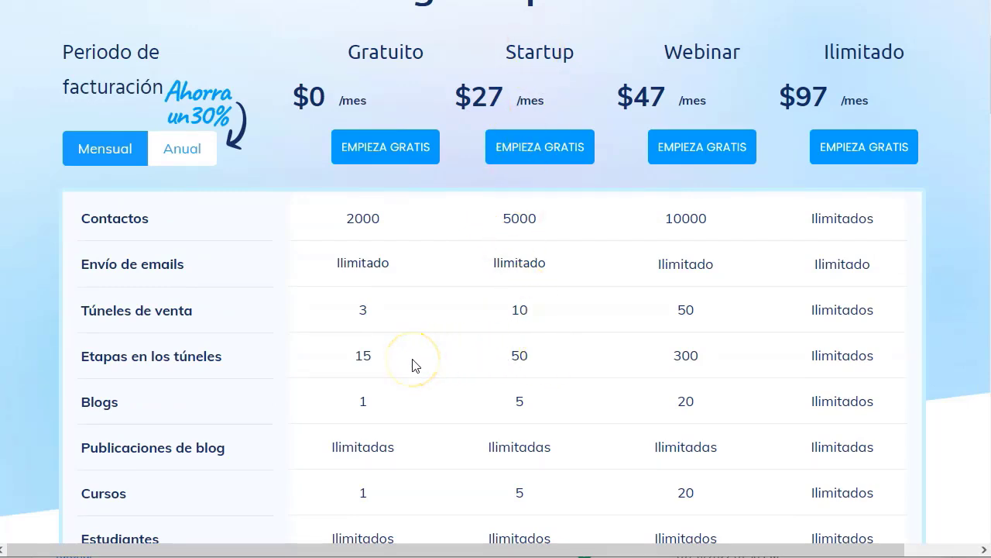
drag(354, 355, 381, 356)
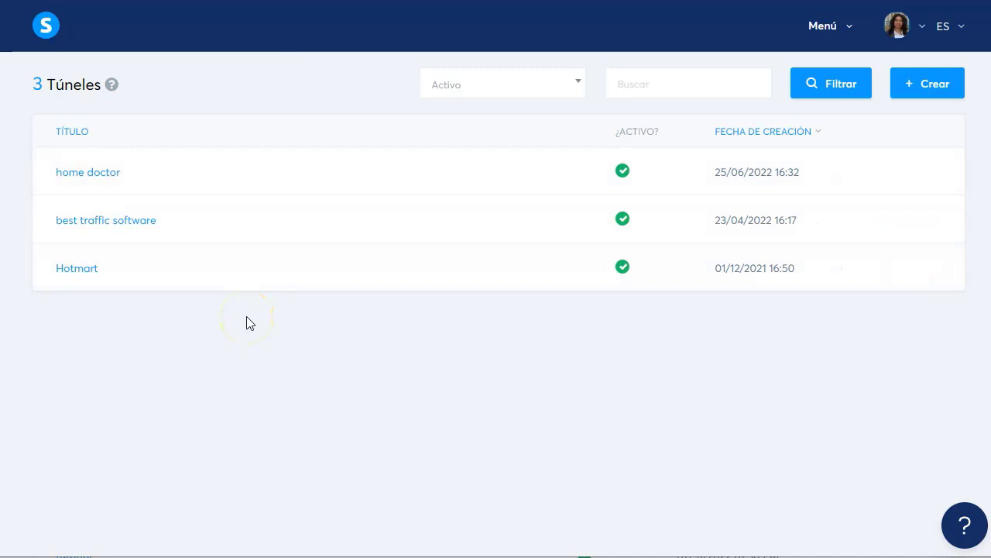
Open the 'best traffic software' funnel from the Túneles list
click(89, 223)
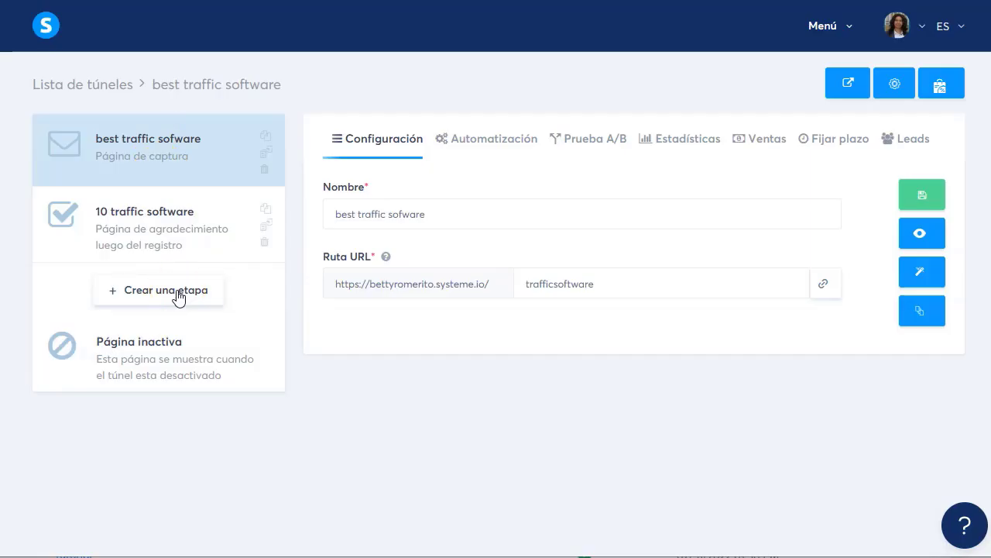
Create a new Página de captura step named 'mi biolink' and save it
click(177, 291)
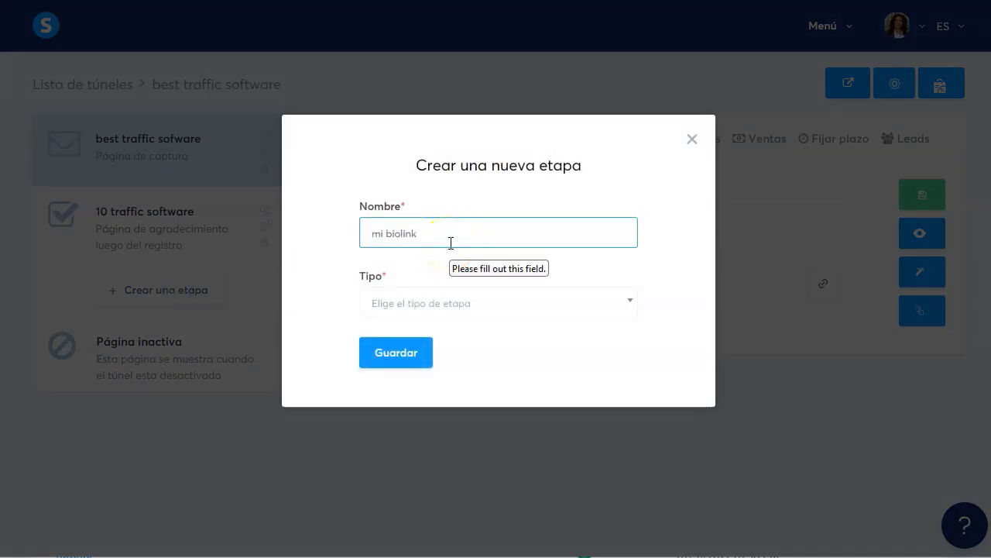
click(474, 303)
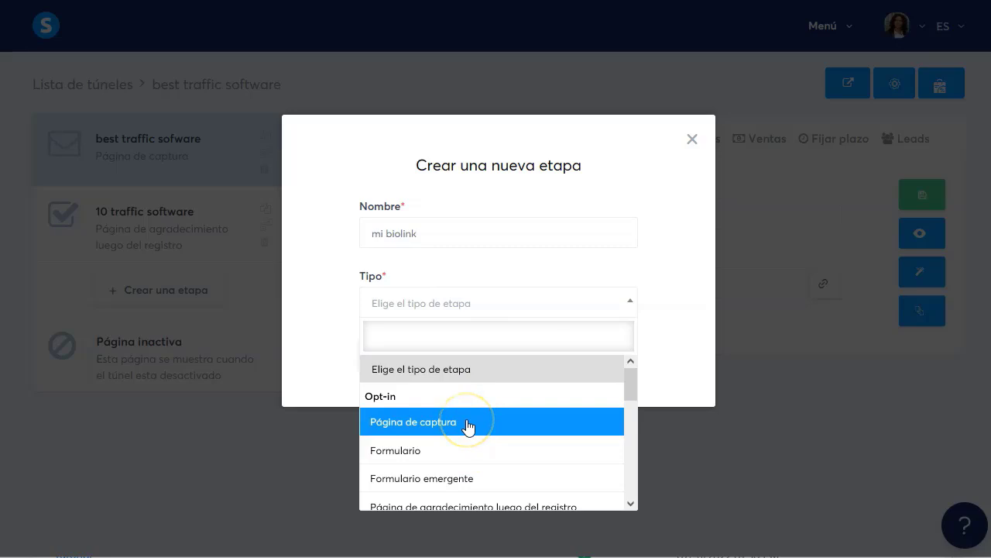
scroll(470, 434, down, 2)
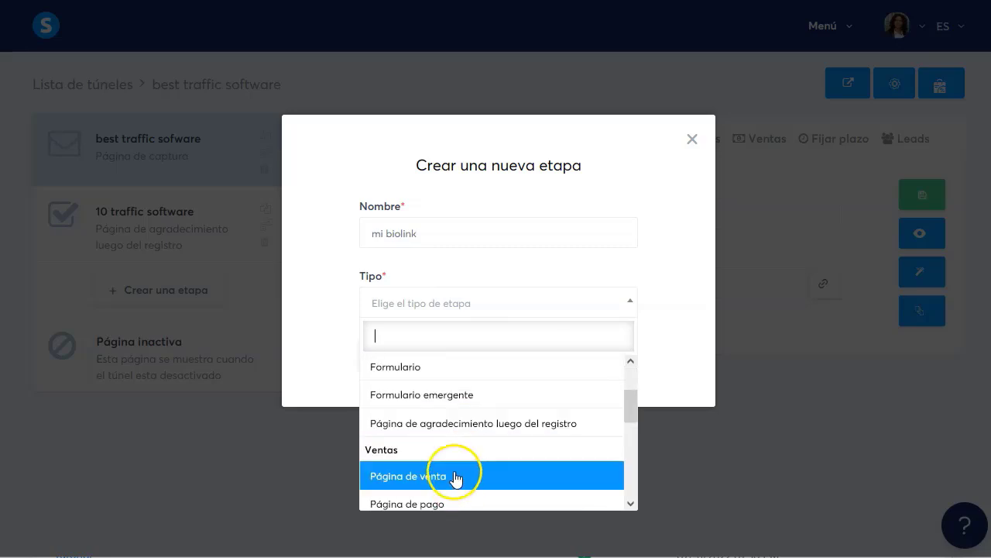
scroll(456, 479, down, 2)
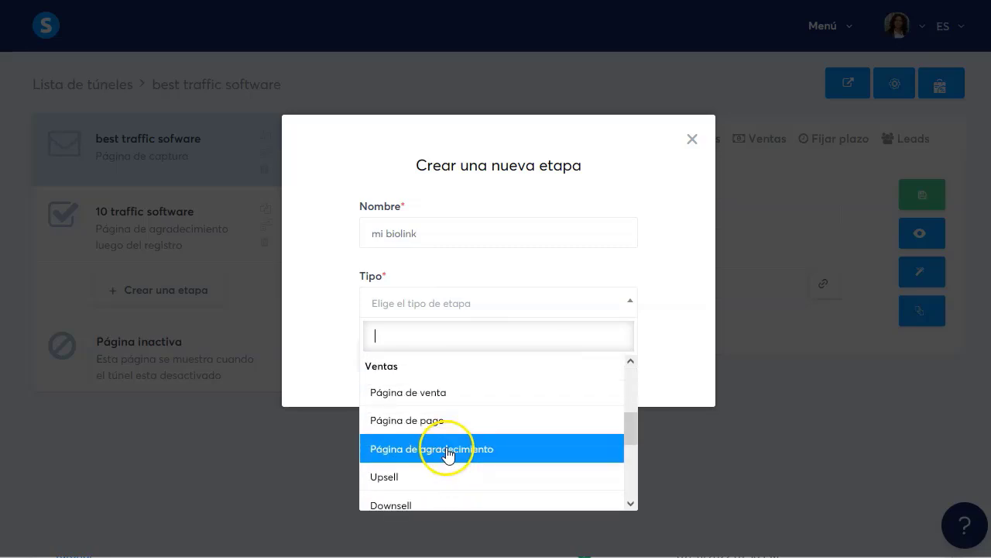
scroll(449, 454, up, 2)
scroll(448, 454, up, 2)
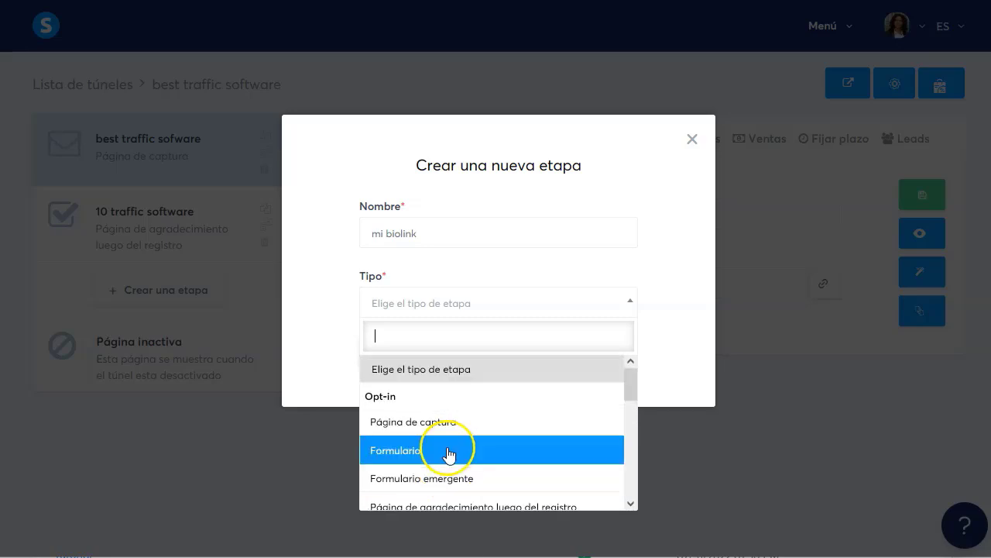
click(438, 423)
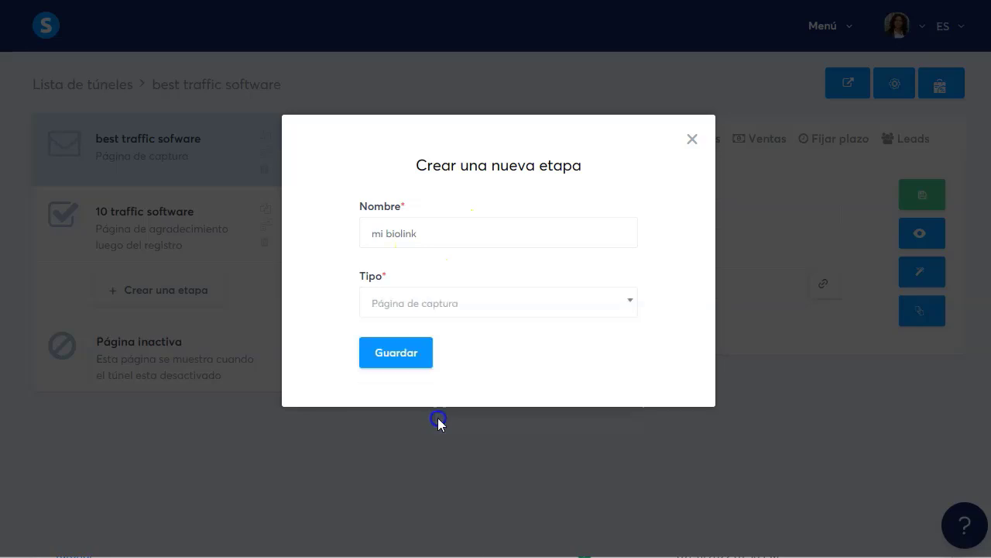
click(391, 357)
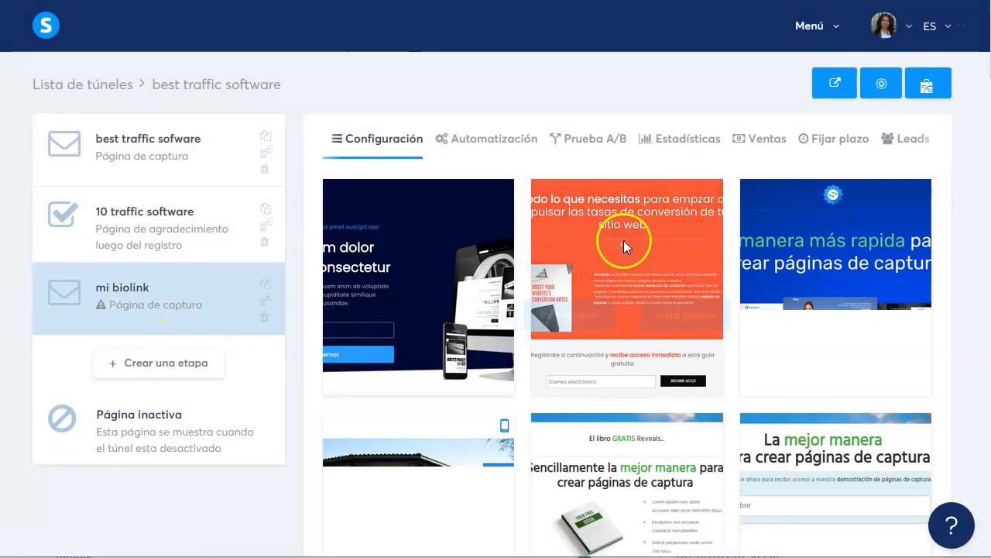
Browse the template gallery and choose the '¡El sistema de 3 pasos para vender en piloto automático!' template
mouse_move(642, 261)
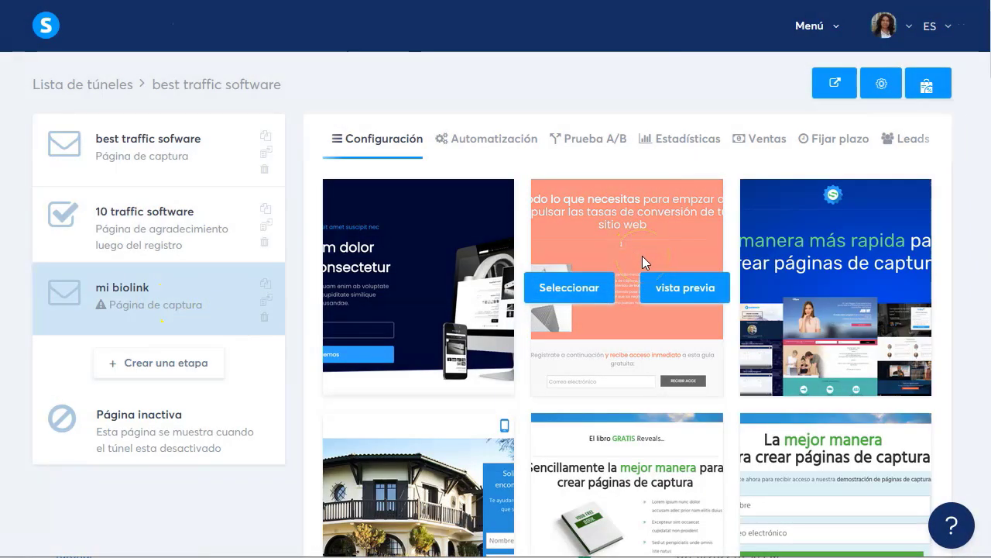
scroll(664, 289, down, 5)
scroll(577, 376, down, 15)
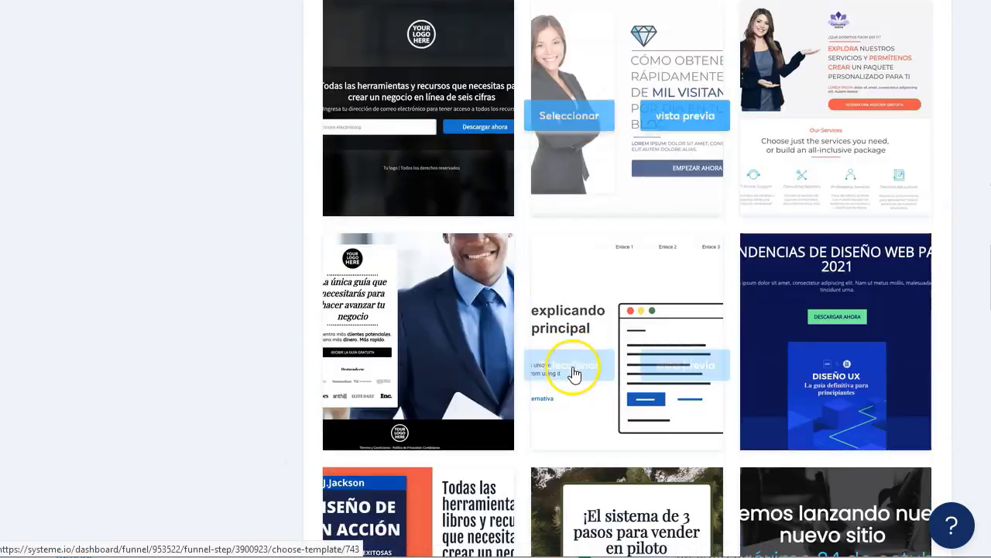
mouse_move(576, 358)
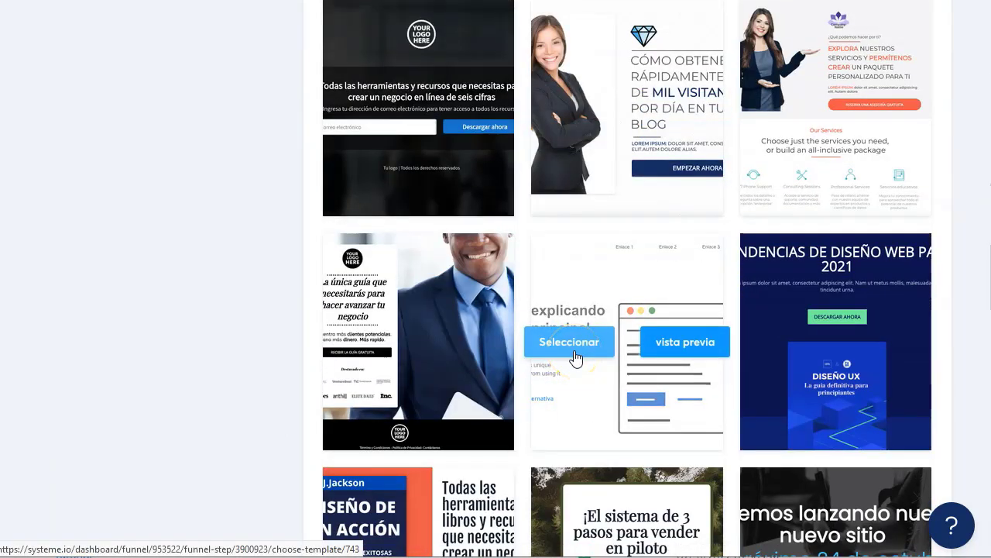
scroll(574, 357, up, 6)
scroll(575, 356, up, 5)
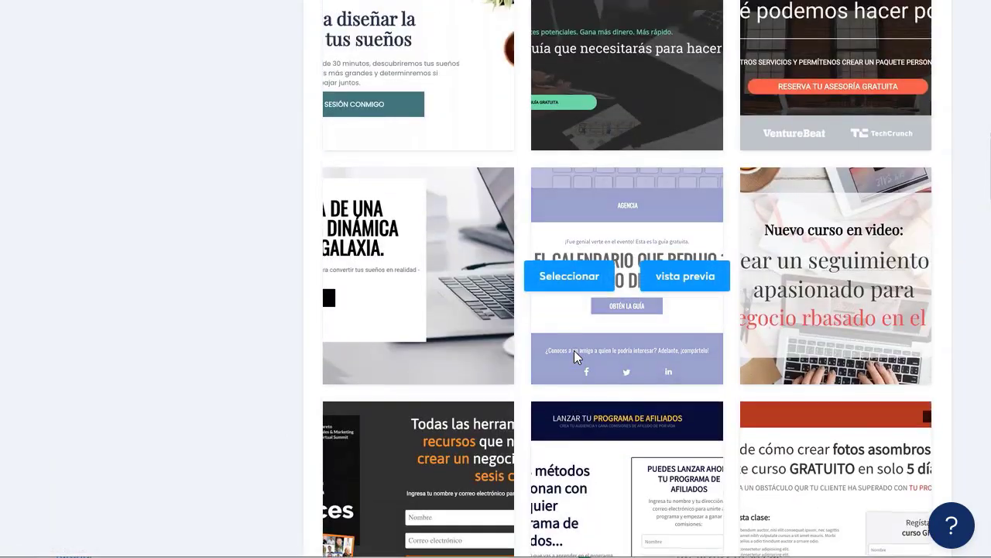
scroll(574, 353, up, 3)
scroll(574, 352, up, 3)
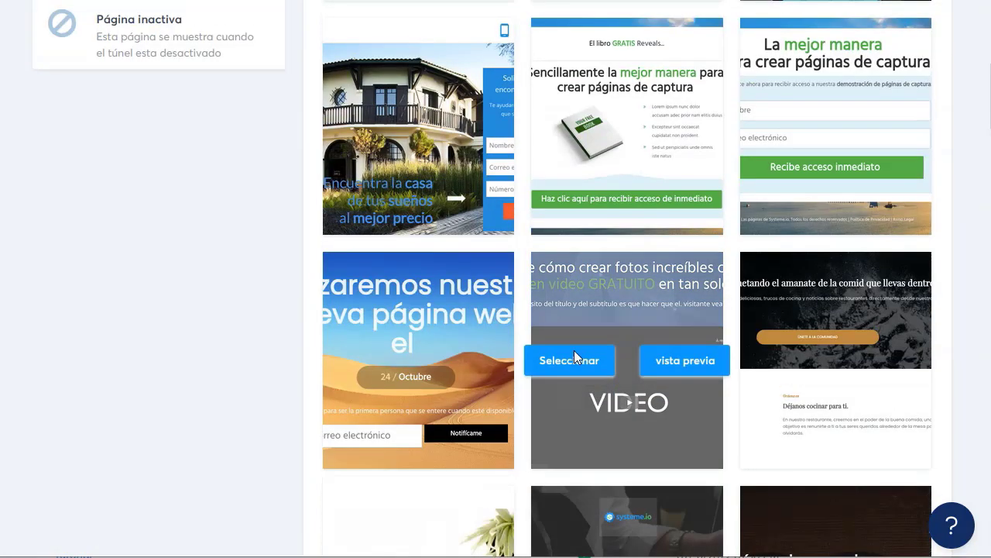
scroll(657, 330, down, 7)
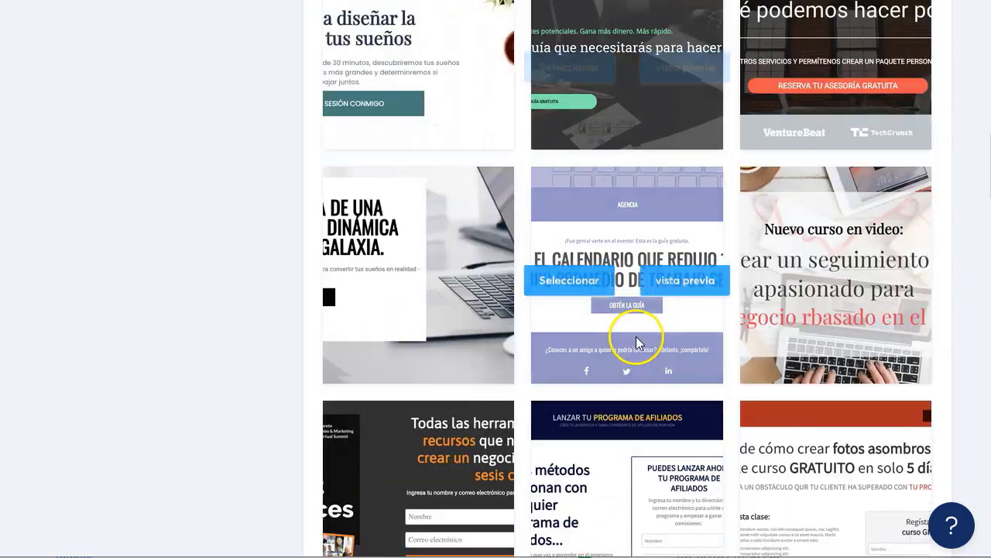
scroll(641, 339, down, 9)
scroll(540, 359, down, 6)
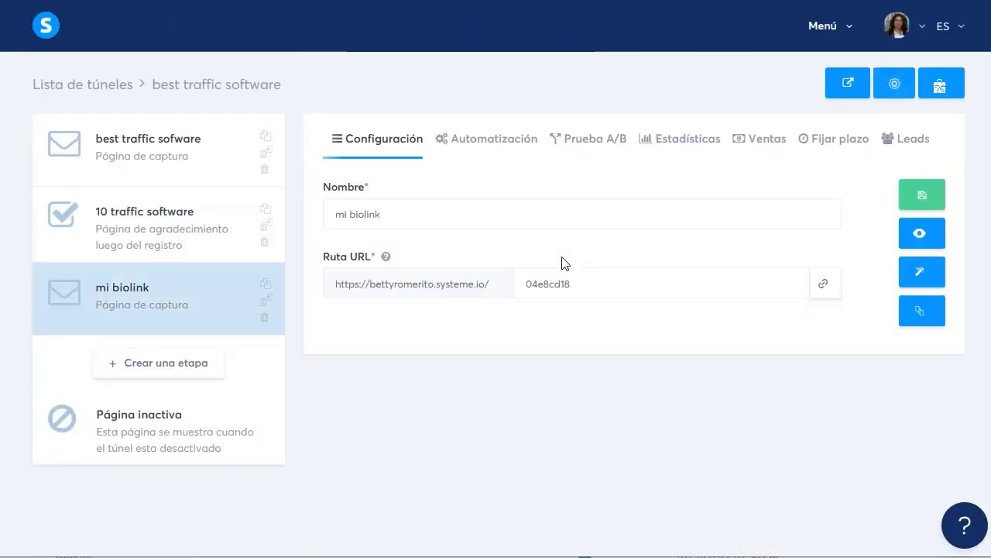
Save the mi biolink step settings and open its capture page in the editor
click(921, 198)
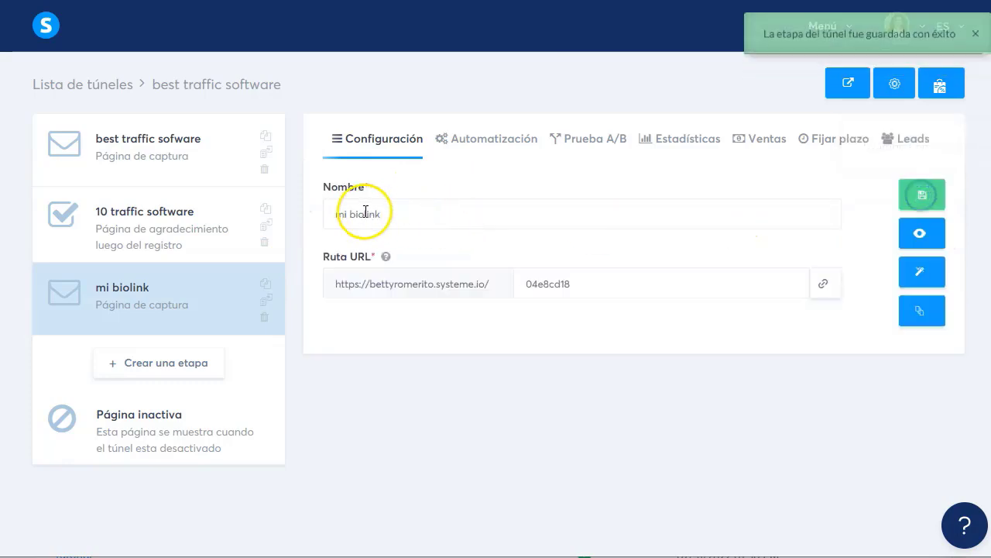
click(920, 273)
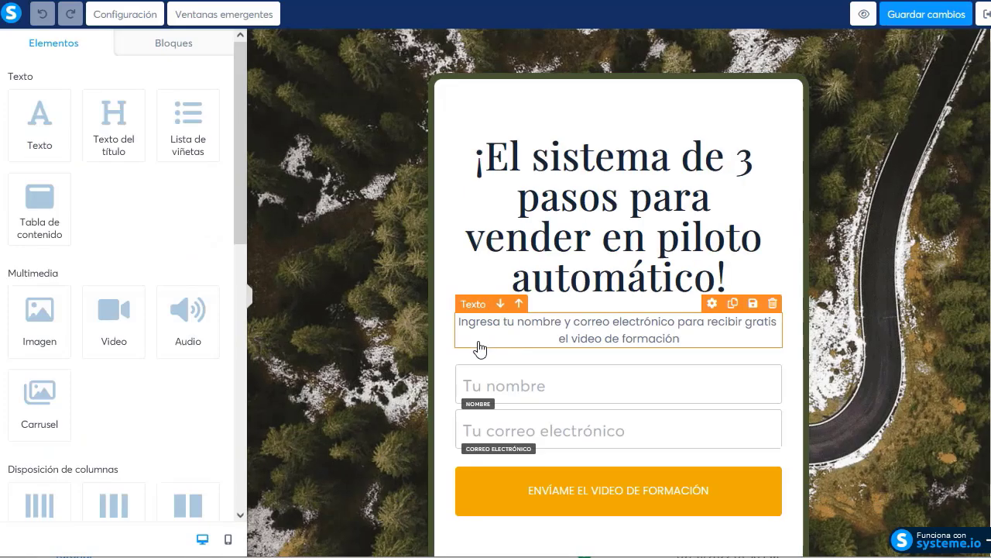
scroll(334, 341, down, 1)
scroll(335, 341, up, 1)
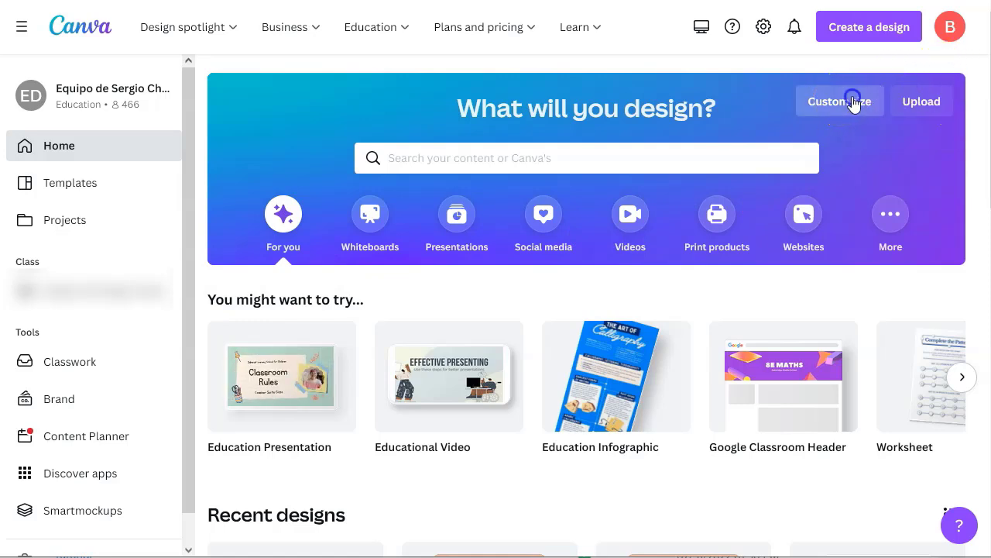
Create a custom-size blank design of width 1200 and height 1900 px
click(851, 102)
click(648, 172)
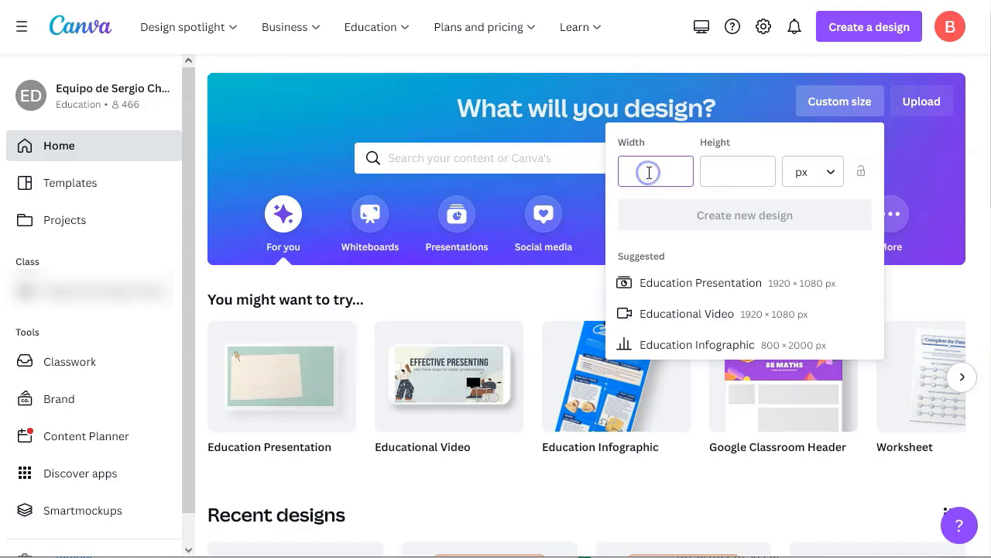
text(1)
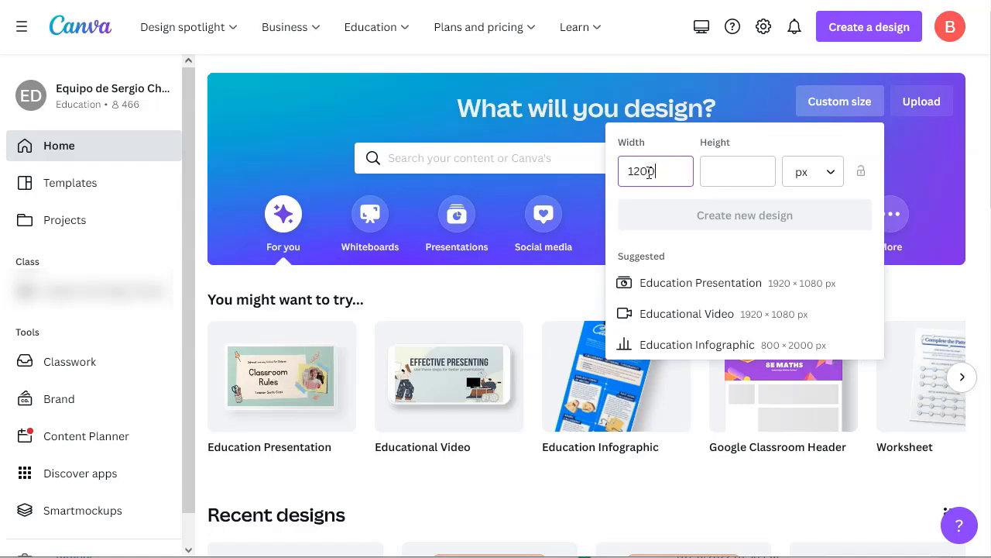
text(200)
click(748, 170)
text(1900)
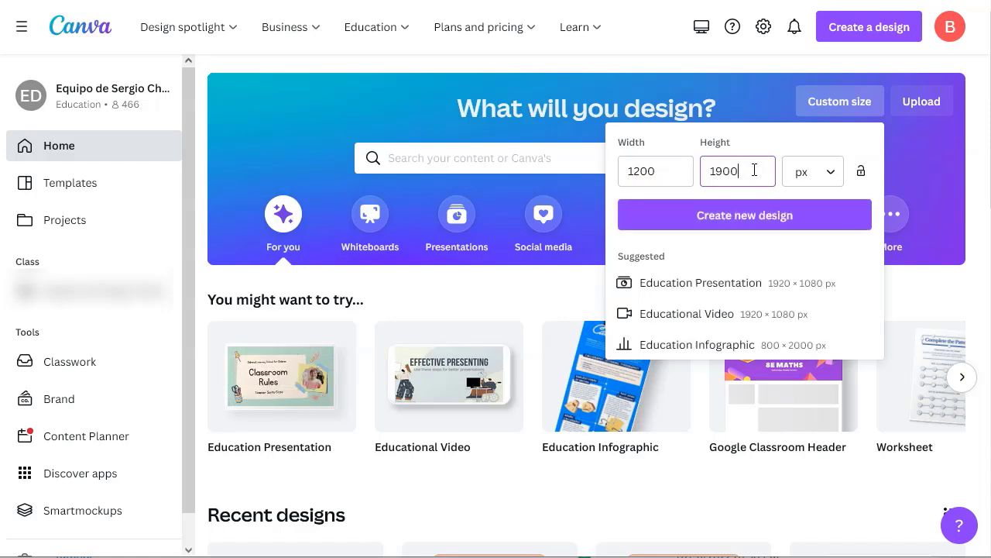
drag(666, 171, 642, 171)
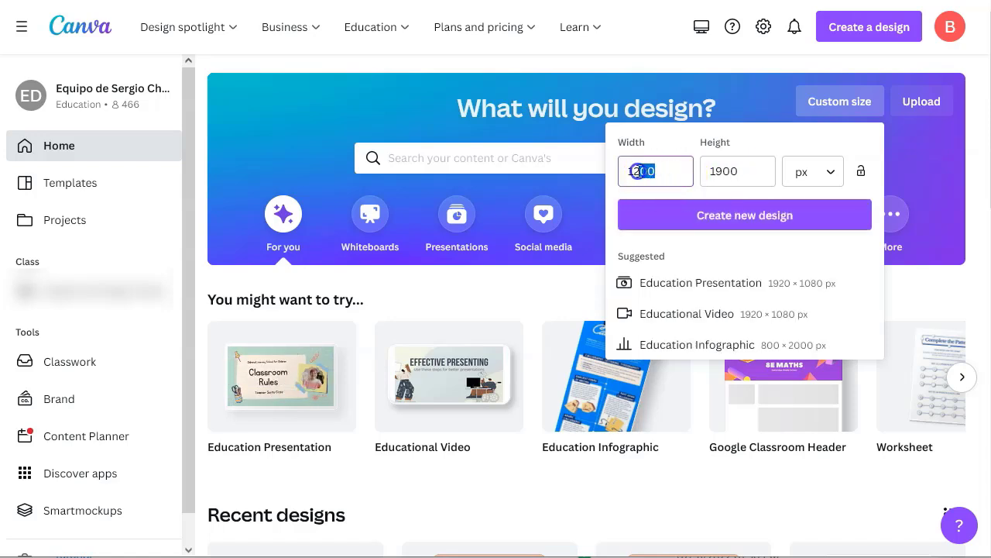
click(665, 170)
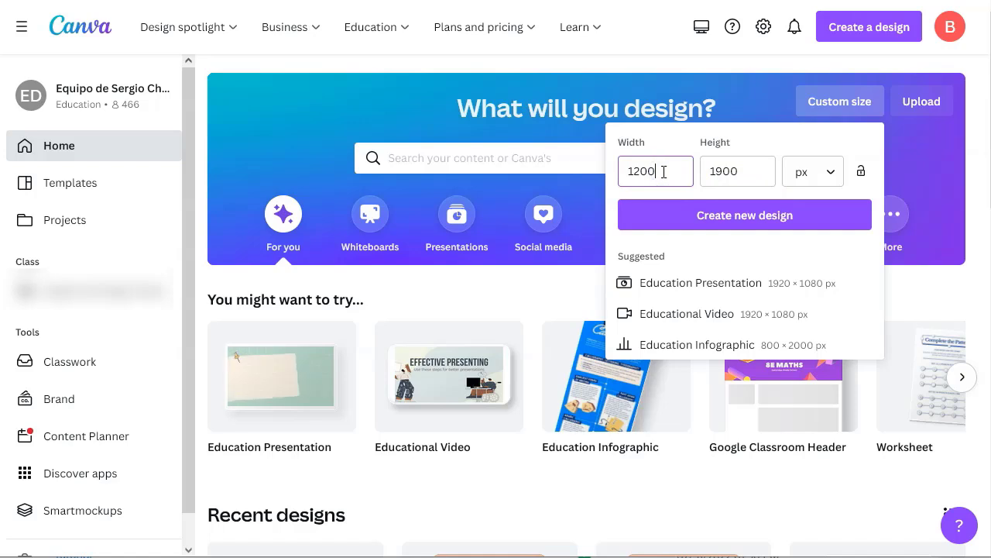
click(741, 173)
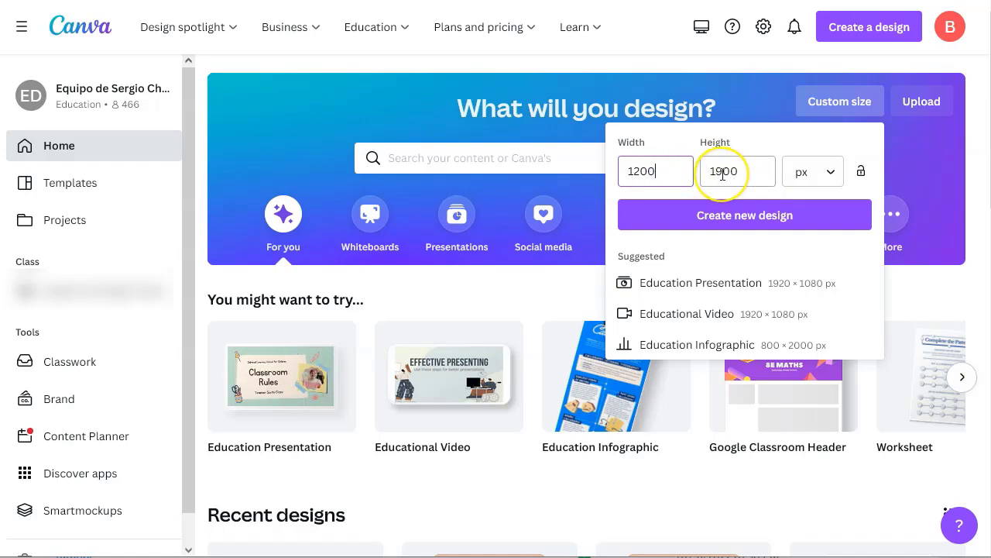
click(742, 220)
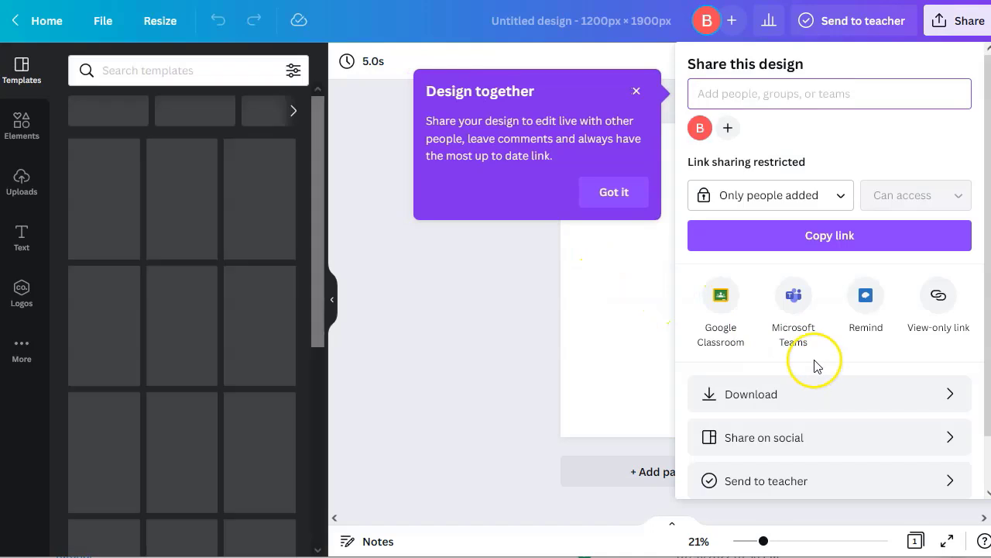
Dismiss the tip and share panel, then search templates for 'gradient'
click(612, 193)
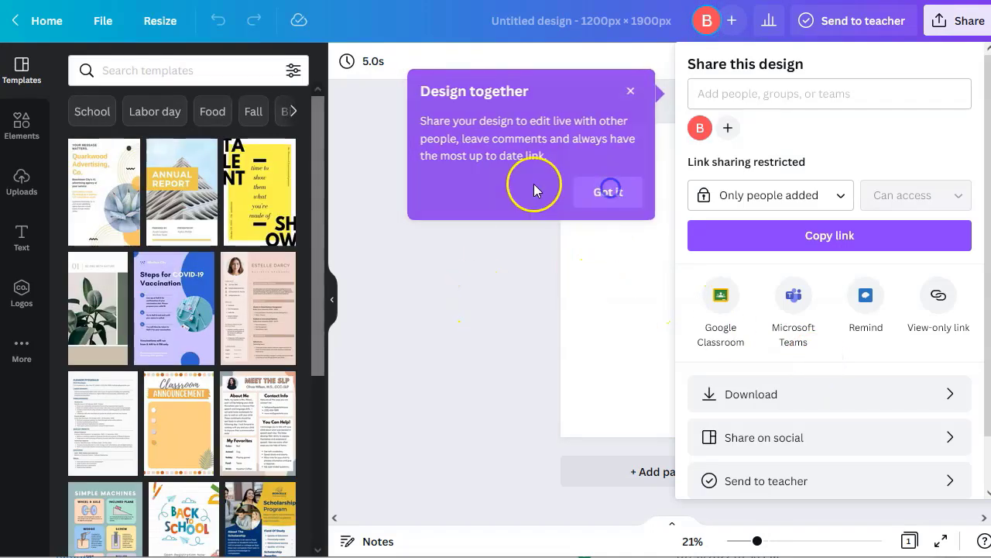
click(490, 390)
click(178, 72)
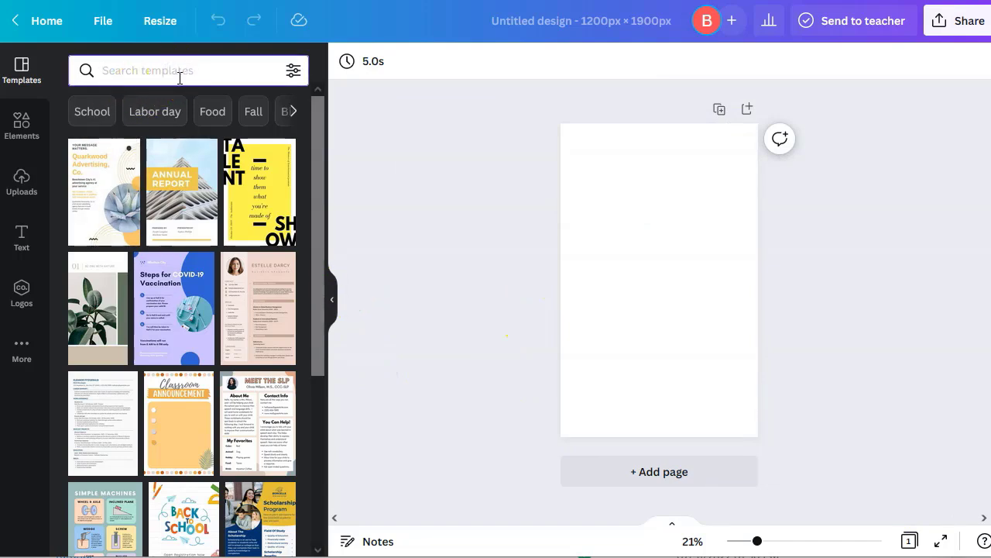
text(gradient)
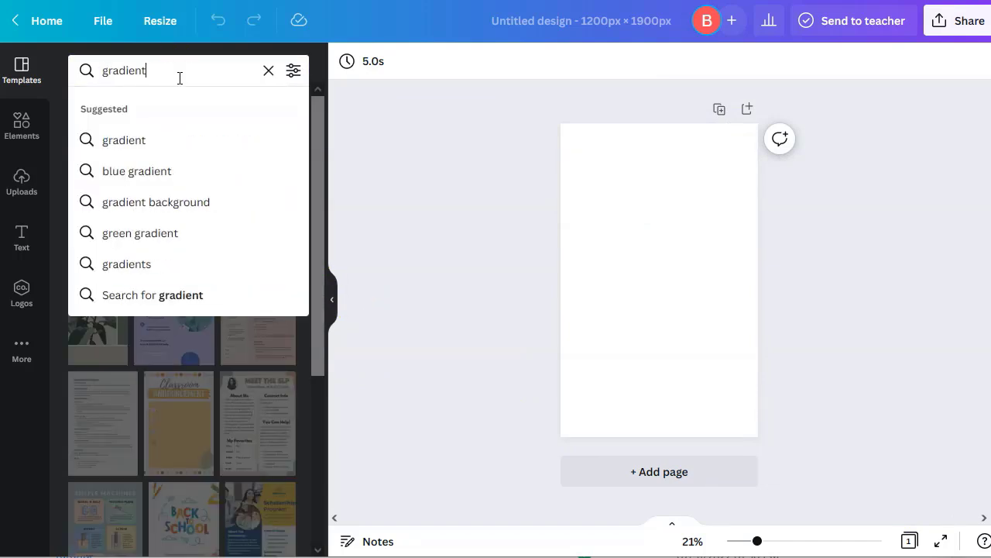
key(Return)
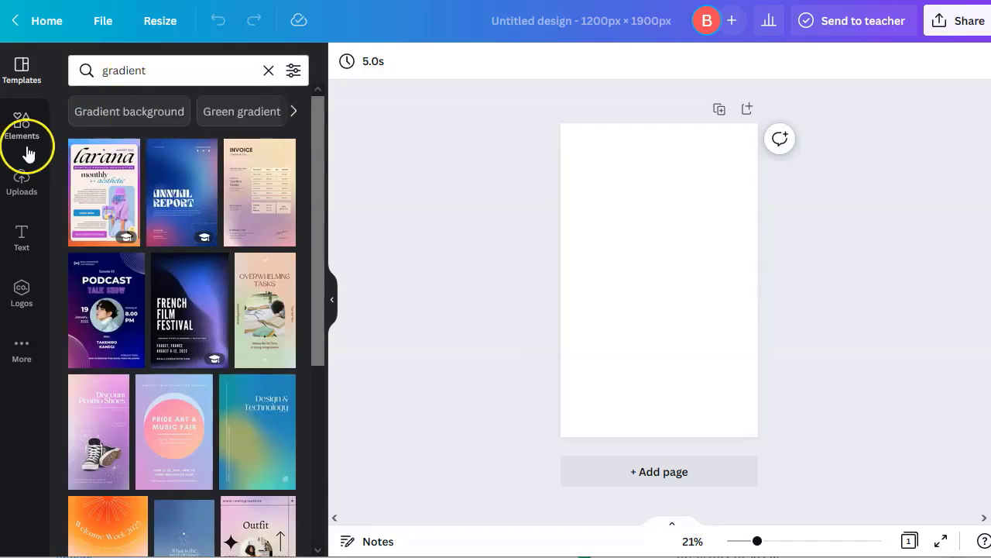
Search Elements for 'gradien', filter to Graphics, and add the orange gradient blob
click(23, 130)
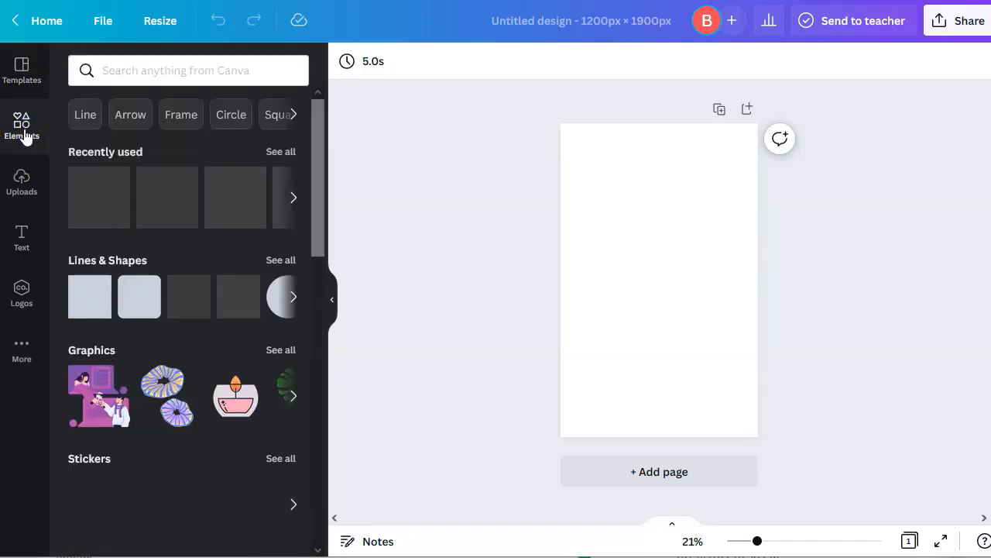
click(146, 70)
text(gradien)
key(Return)
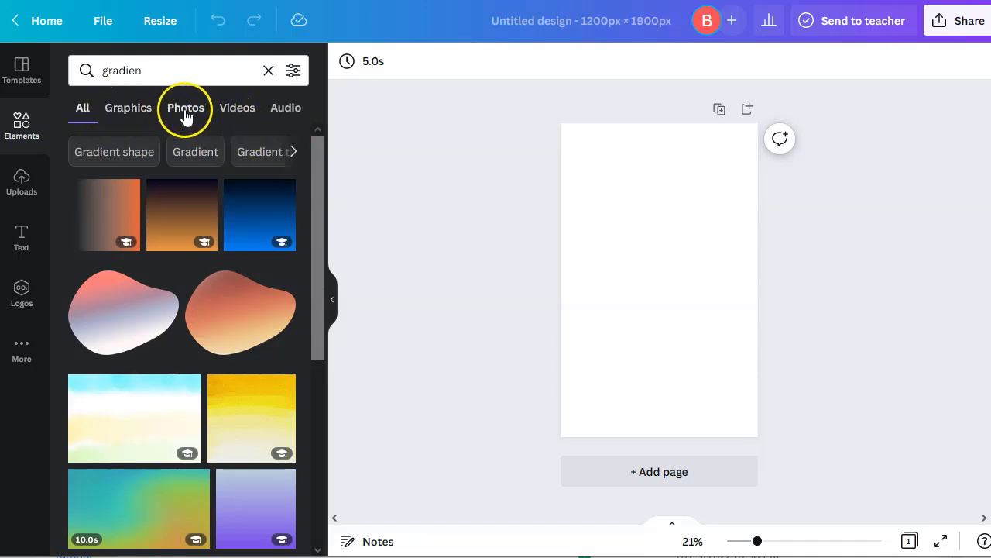
click(293, 153)
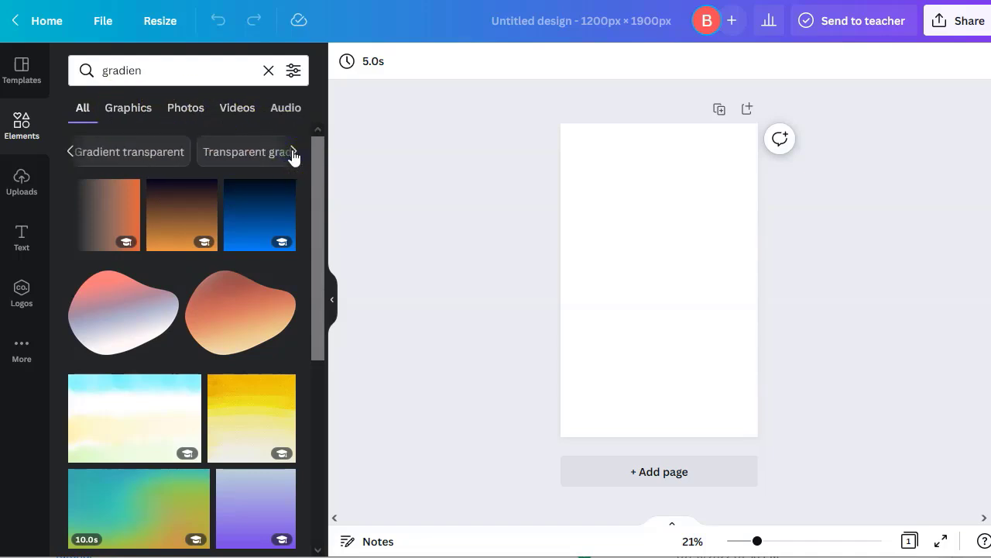
click(129, 109)
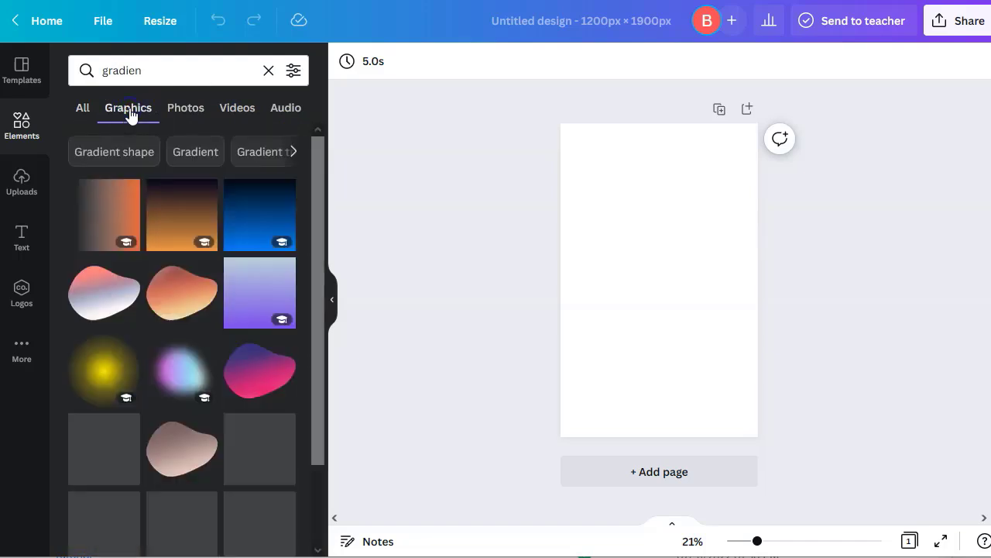
scroll(115, 348, down, 5)
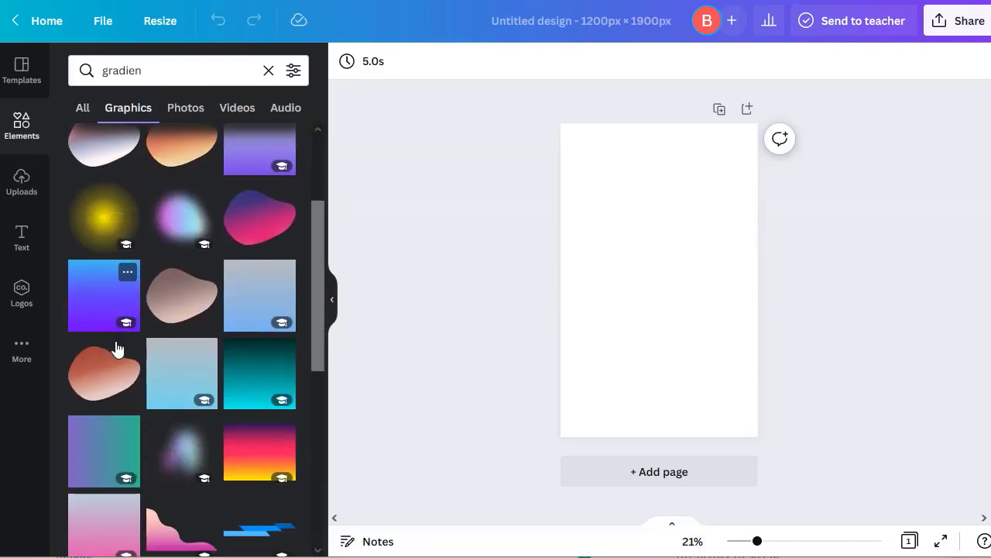
scroll(117, 352, up, 5)
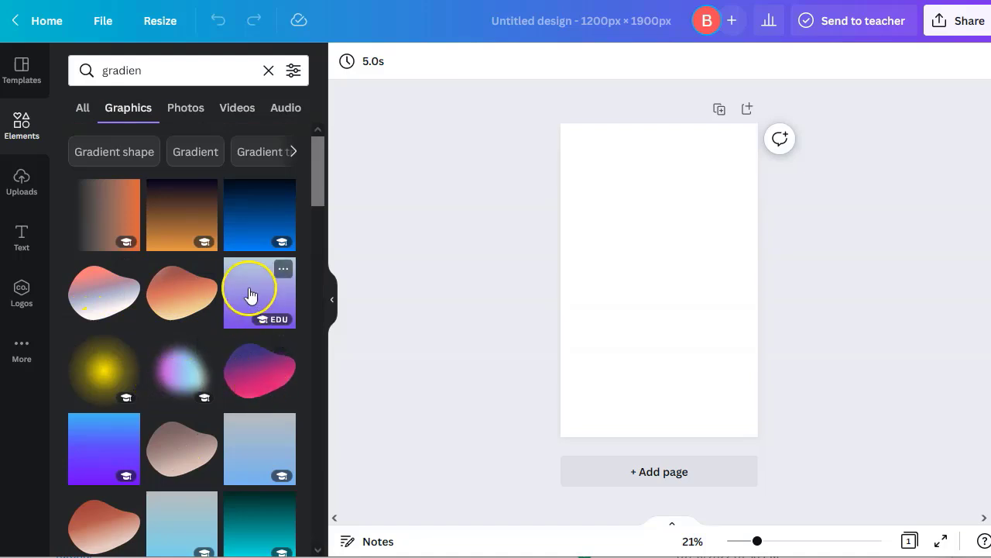
click(175, 286)
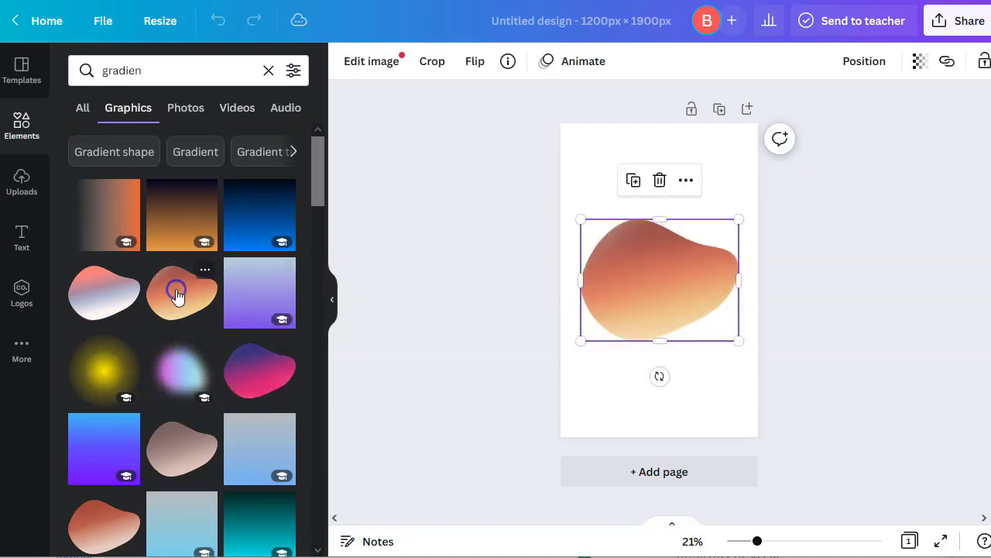
Stretch the orange gradient blob past all page edges to about 2,237 × 2,500 as background
drag(655, 218, 638, 108)
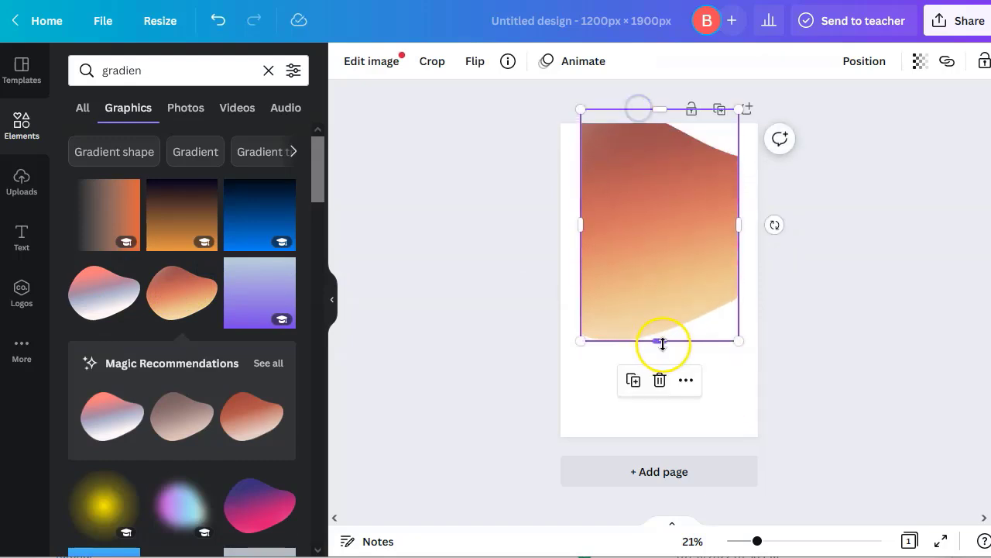
drag(659, 356, 657, 443)
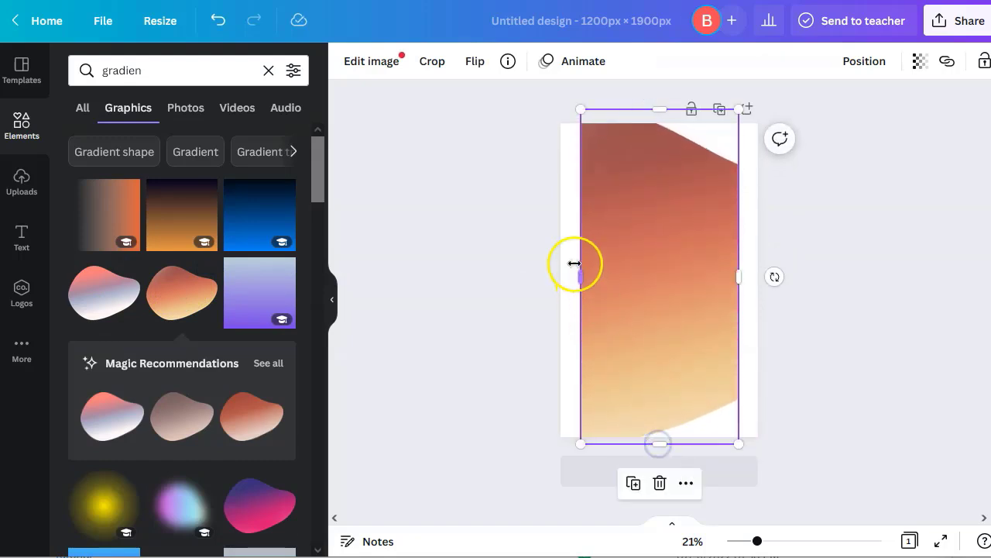
drag(585, 280, 524, 285)
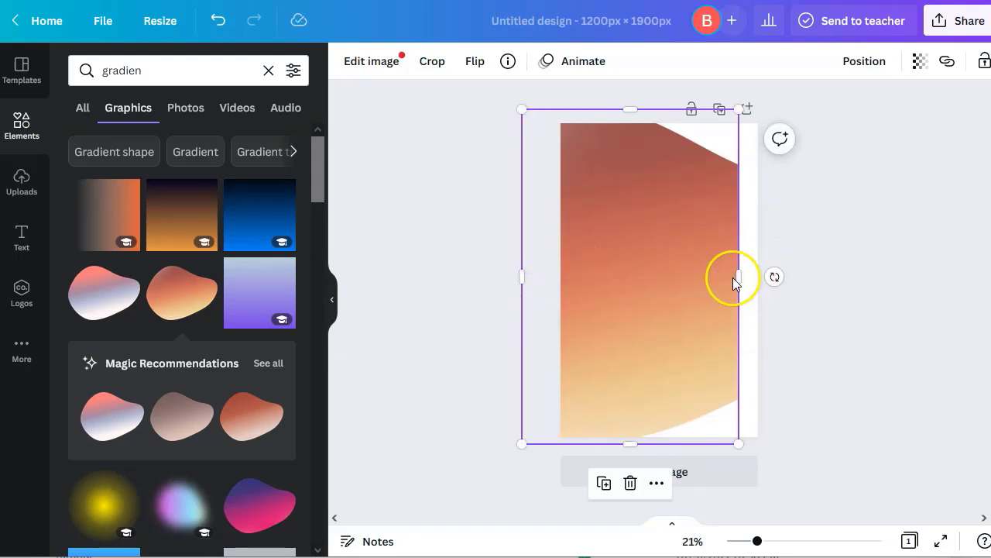
drag(735, 276, 821, 277)
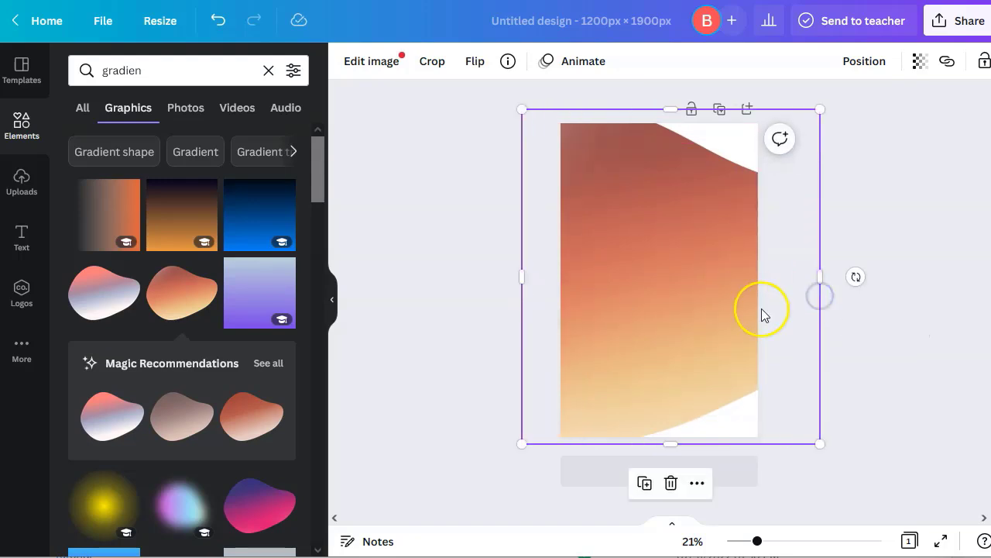
drag(826, 443, 857, 458)
drag(673, 334, 708, 325)
click(601, 153)
drag(567, 99, 478, 84)
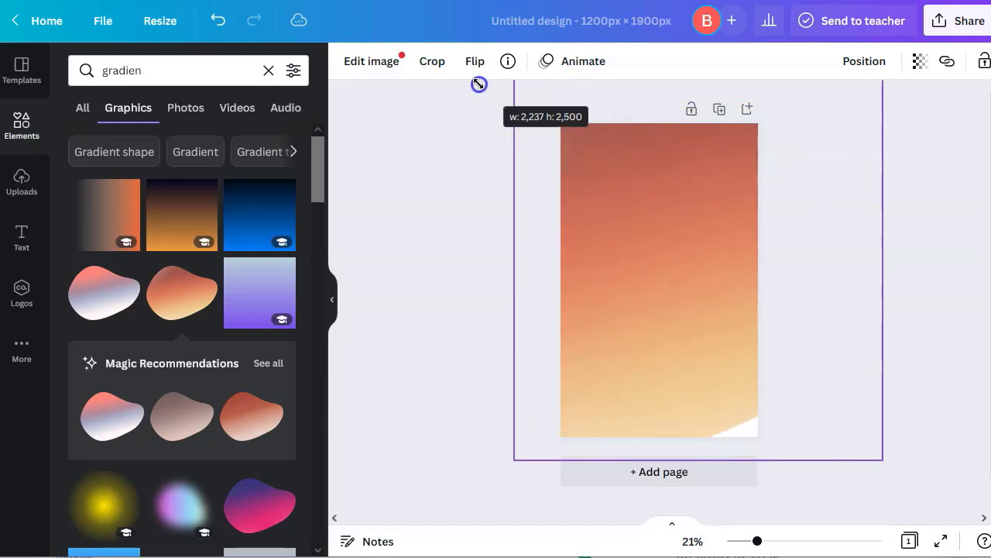
drag(627, 250, 642, 265)
click(460, 367)
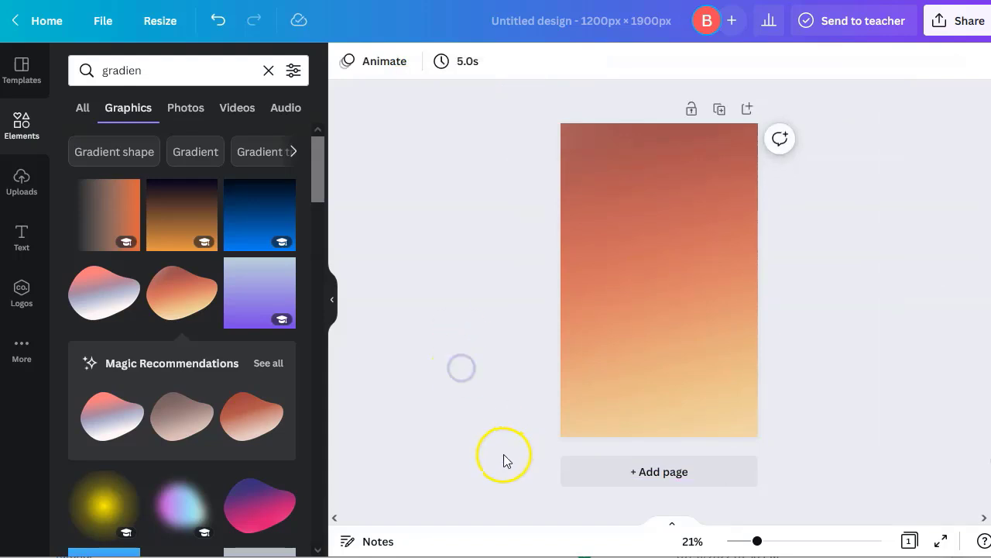
click(674, 281)
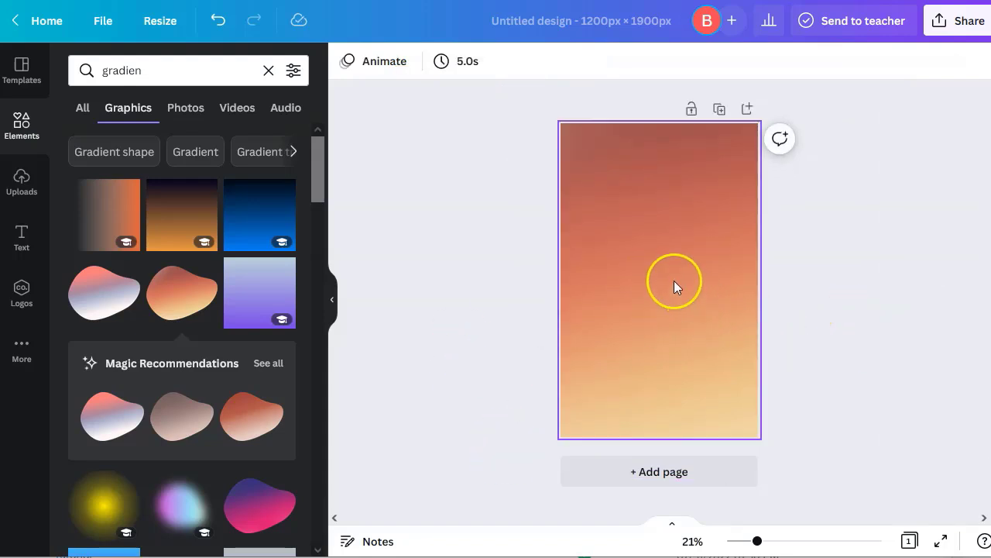
click(347, 62)
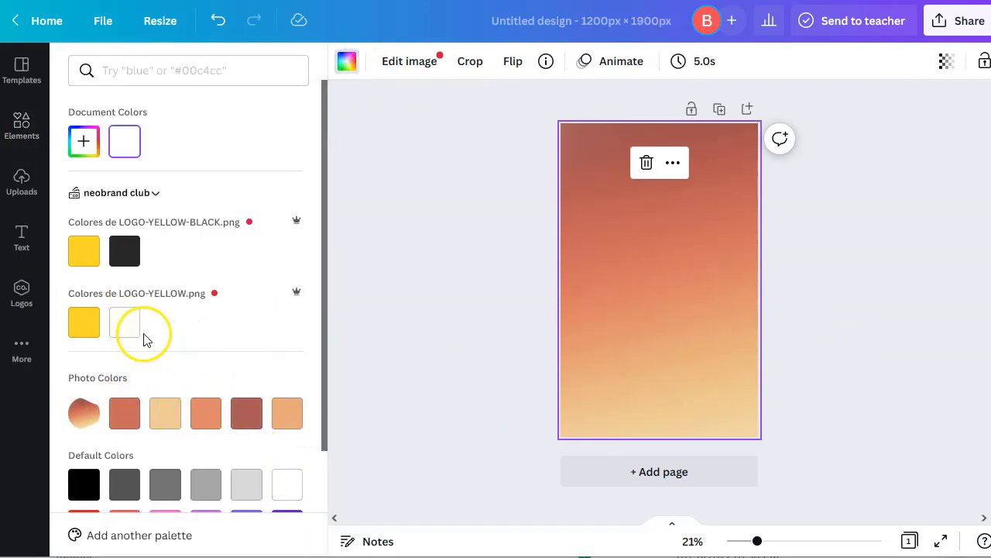
click(82, 256)
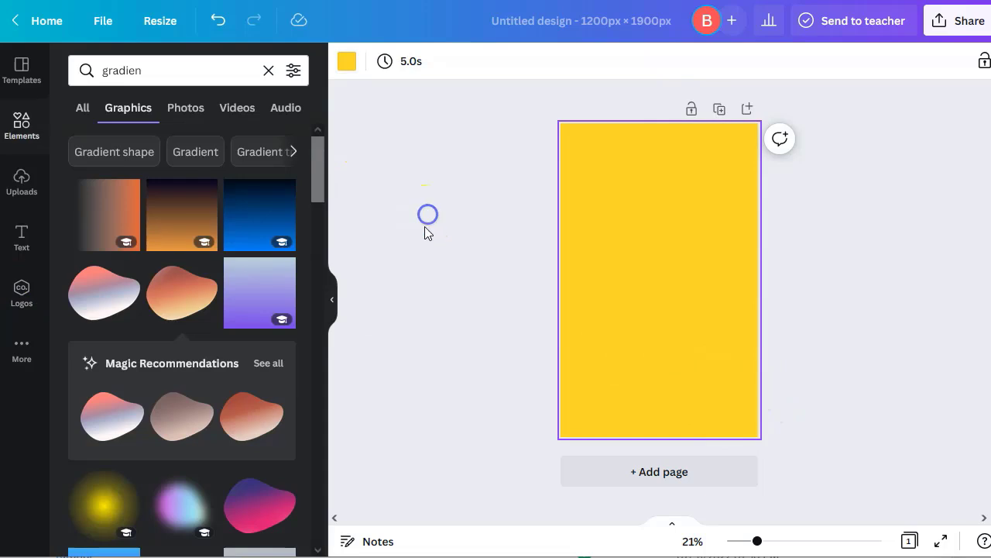
click(432, 256)
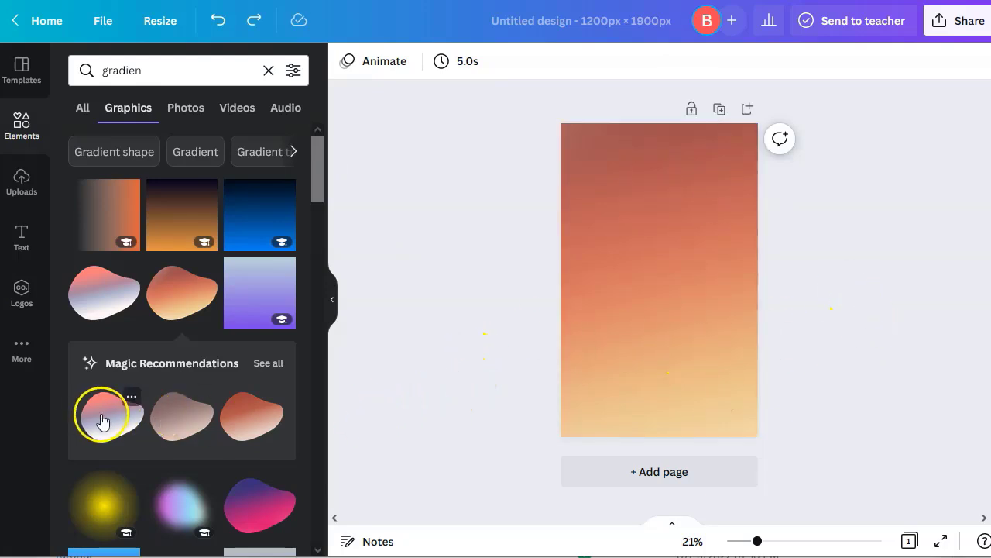
Add the purple-pink gradient blob from the Magic Recommendations graphics
click(263, 370)
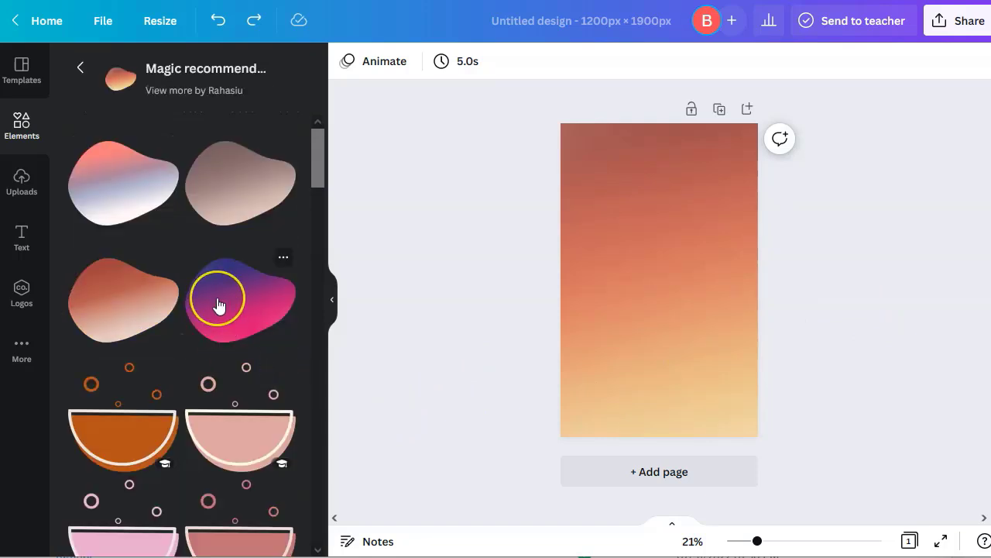
scroll(148, 325, down, 10)
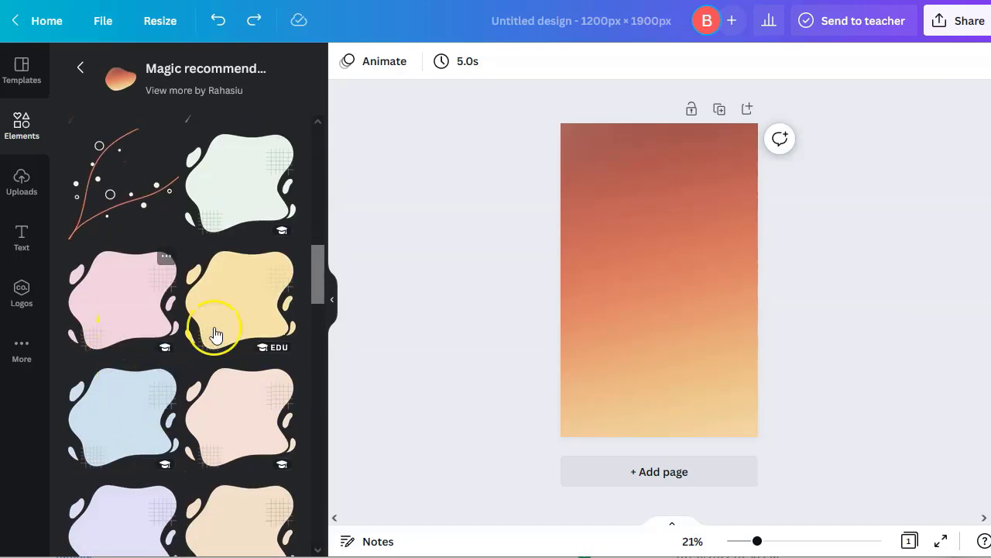
scroll(188, 387, down, 6)
scroll(187, 402, down, 3)
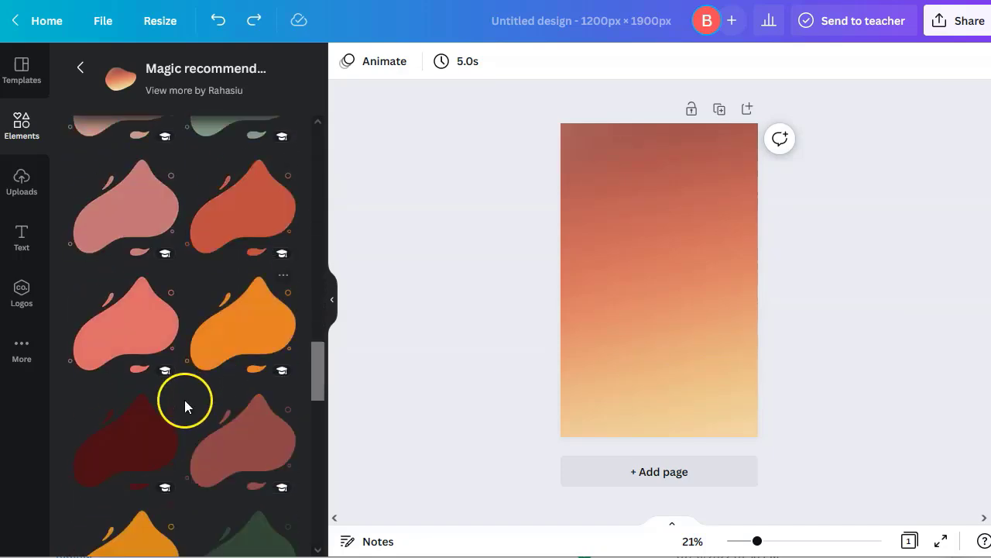
scroll(148, 388, up, 8)
scroll(149, 389, up, 5)
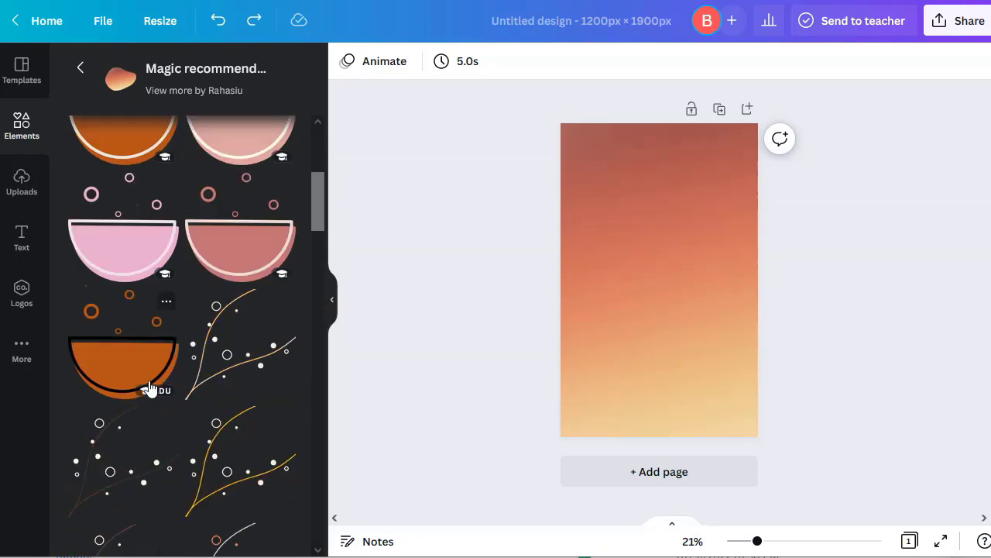
click(235, 317)
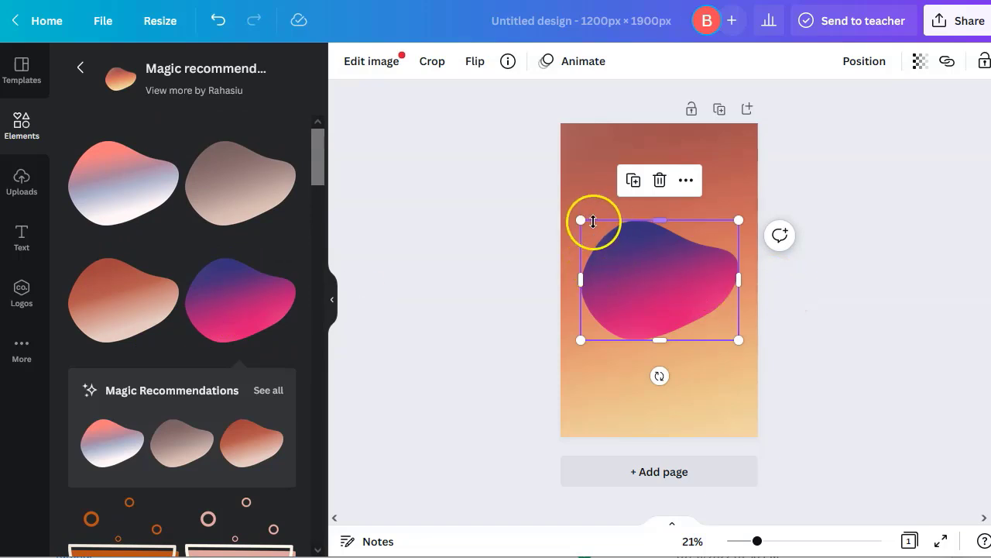
Stretch the purple-pink blob past every page edge so it covers the whole page
drag(658, 218, 649, 110)
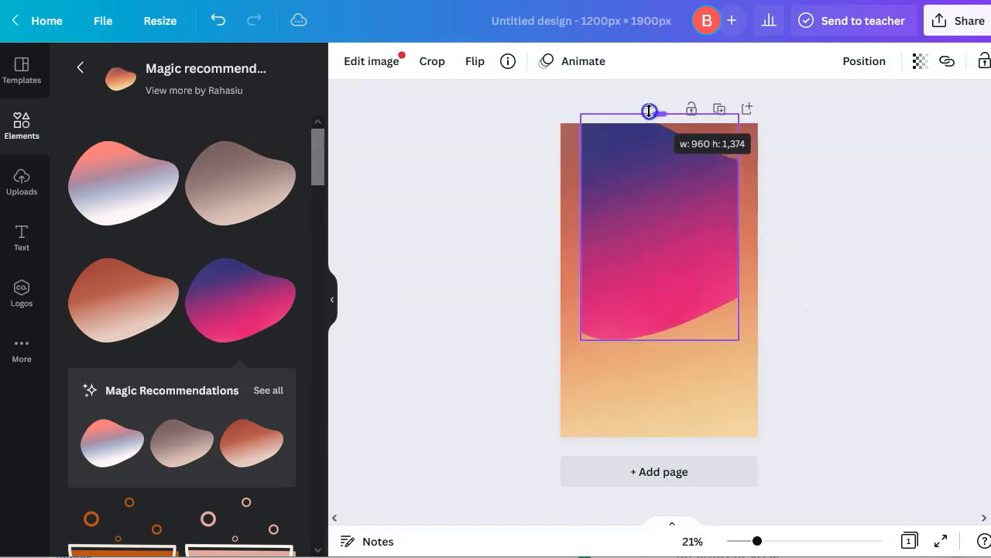
drag(738, 339, 925, 478)
drag(690, 352, 661, 333)
drag(842, 104, 891, 79)
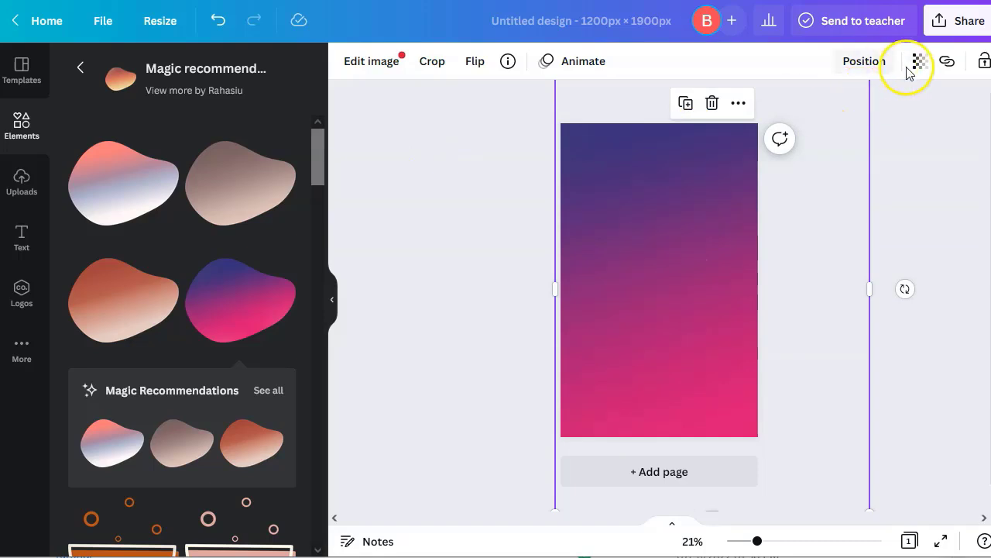
click(881, 176)
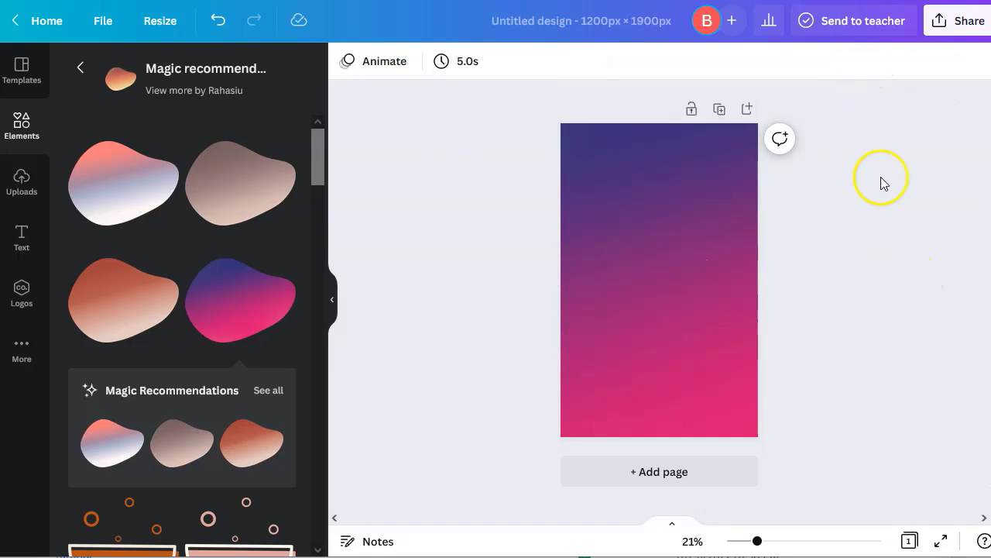
Download the design as a 1200 × 1900 px JPG instead of PNG
click(958, 21)
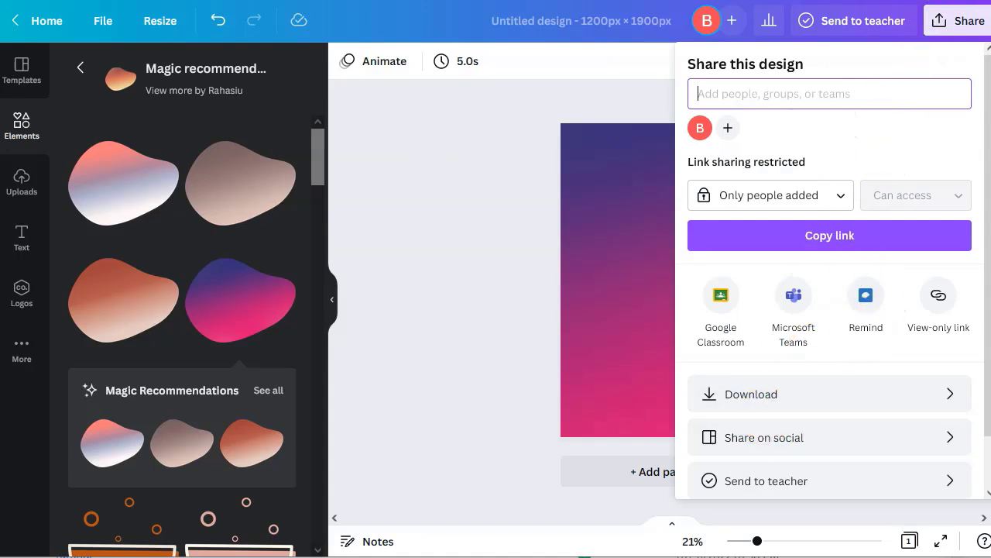
click(904, 393)
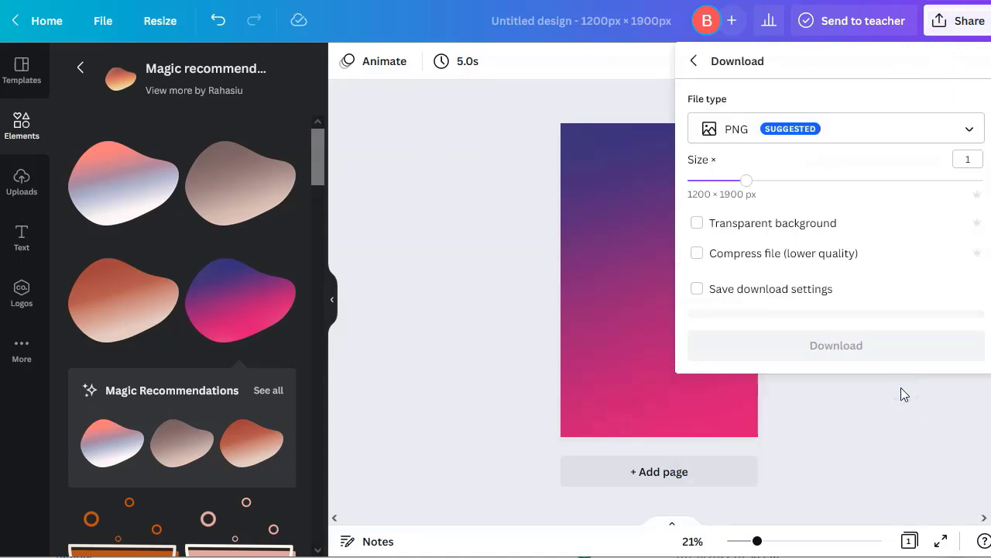
click(881, 130)
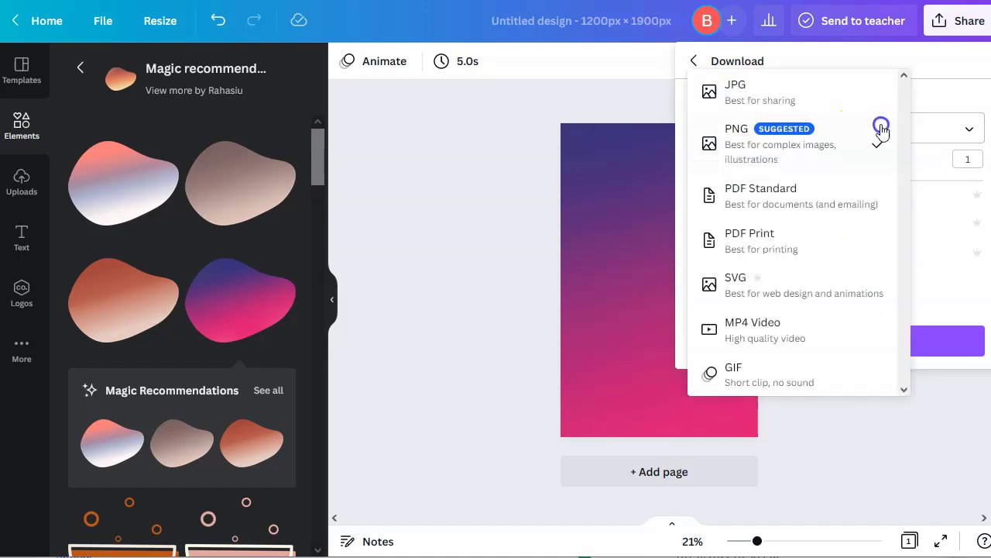
click(803, 95)
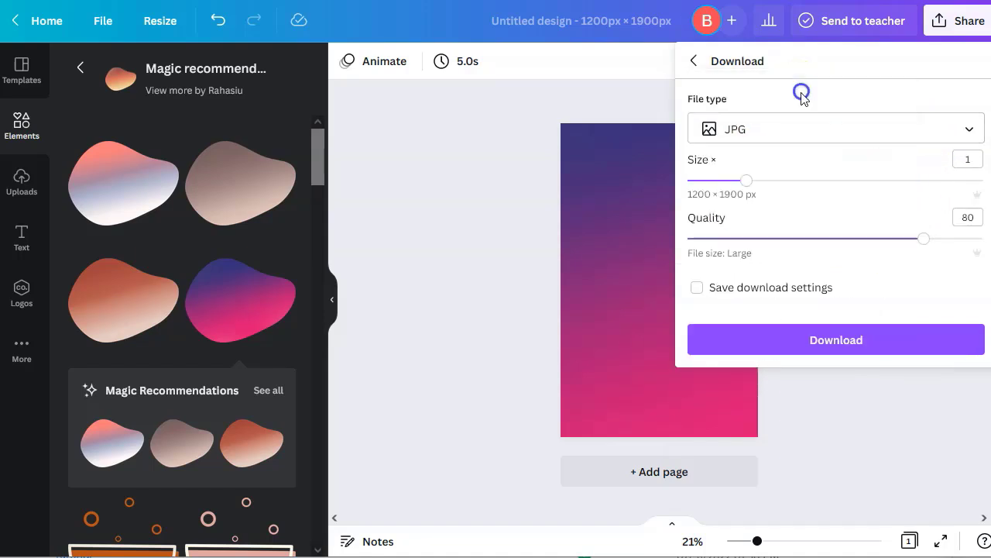
click(864, 347)
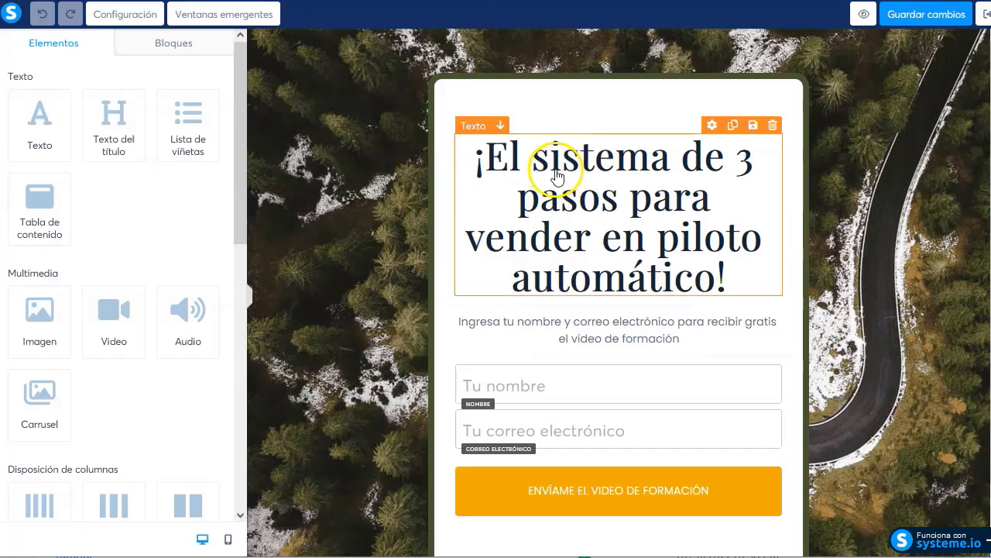
Upload Untitleddesign.jpg as the Fondo background image in the page's Configuración settings
click(876, 38)
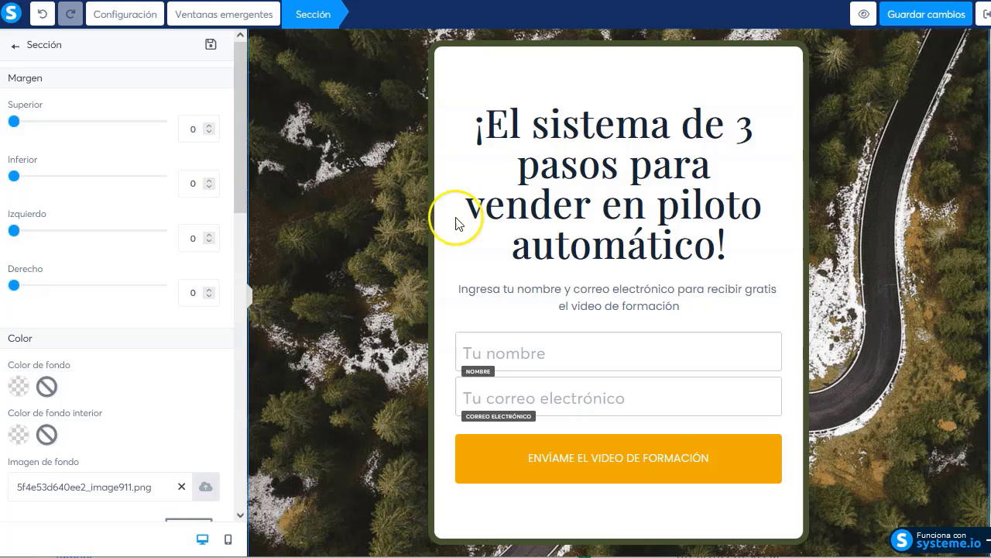
click(139, 18)
scroll(128, 310, down, 1)
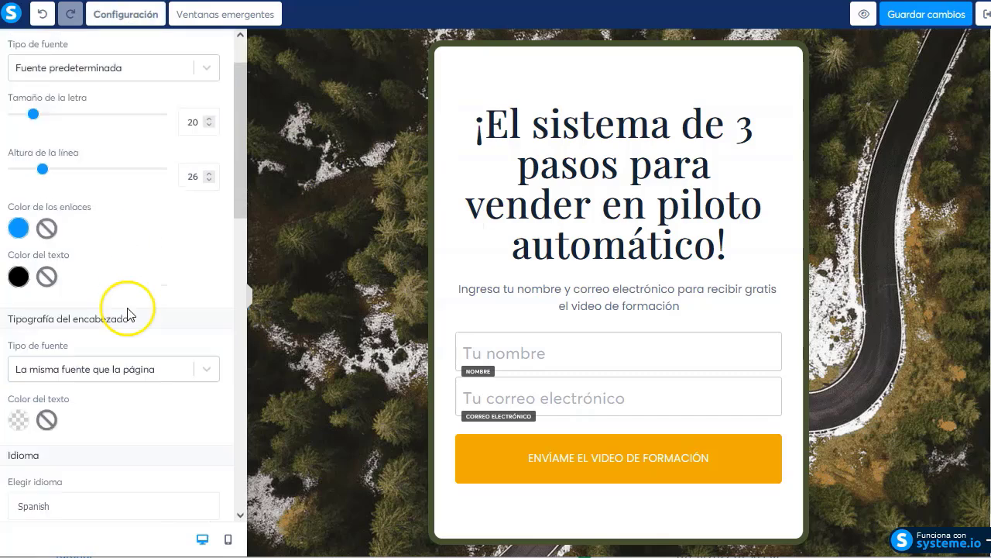
scroll(112, 314, down, 2)
scroll(112, 314, down, 2)
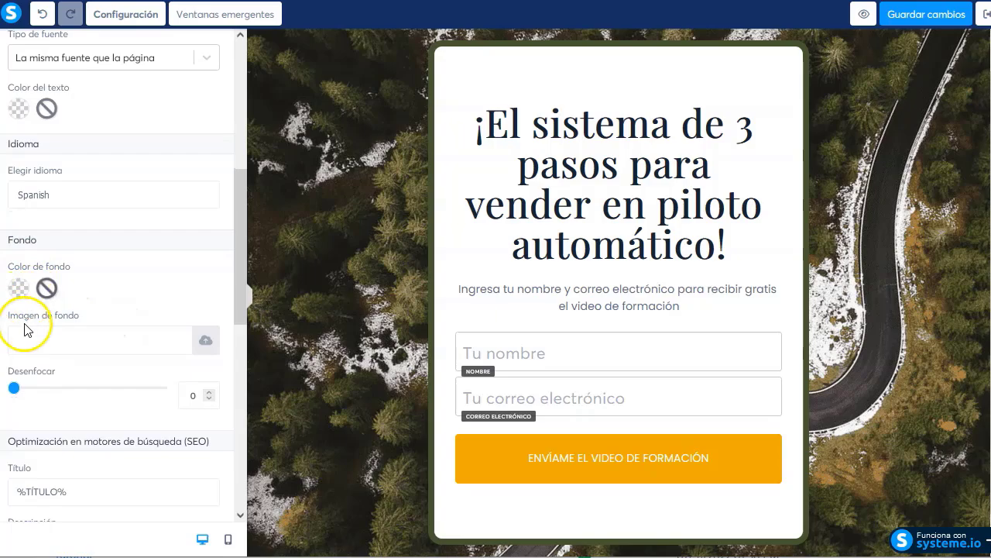
click(205, 341)
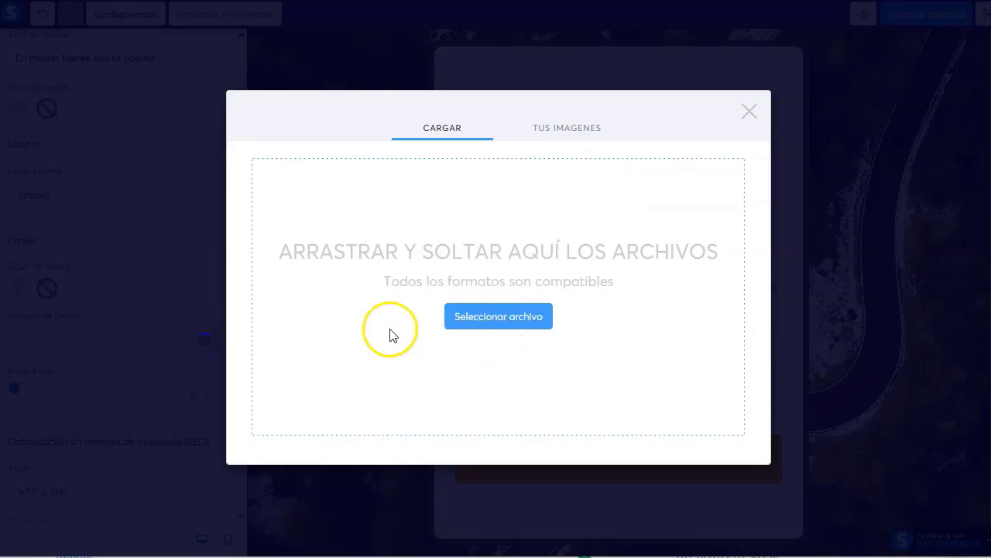
click(715, 469)
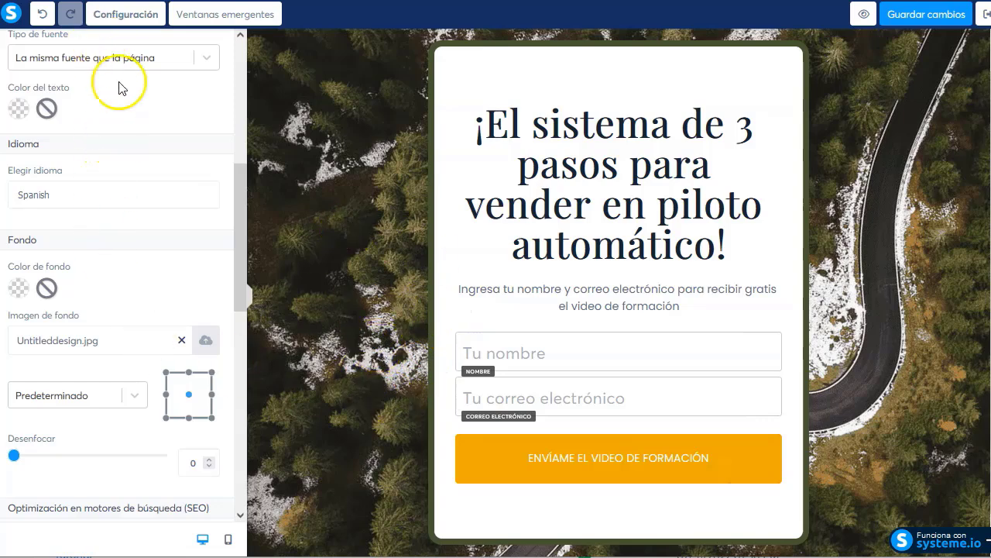
scroll(140, 186, up, 5)
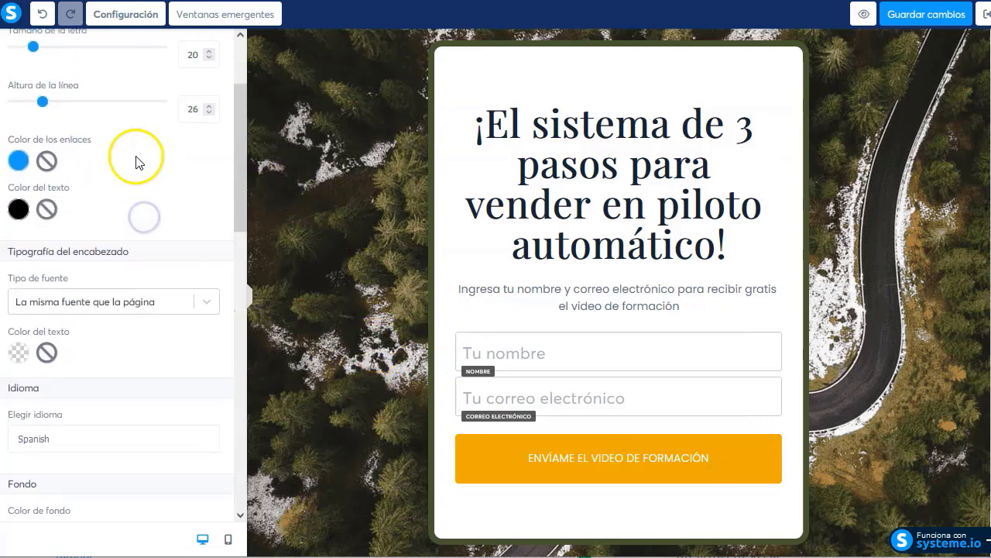
click(14, 46)
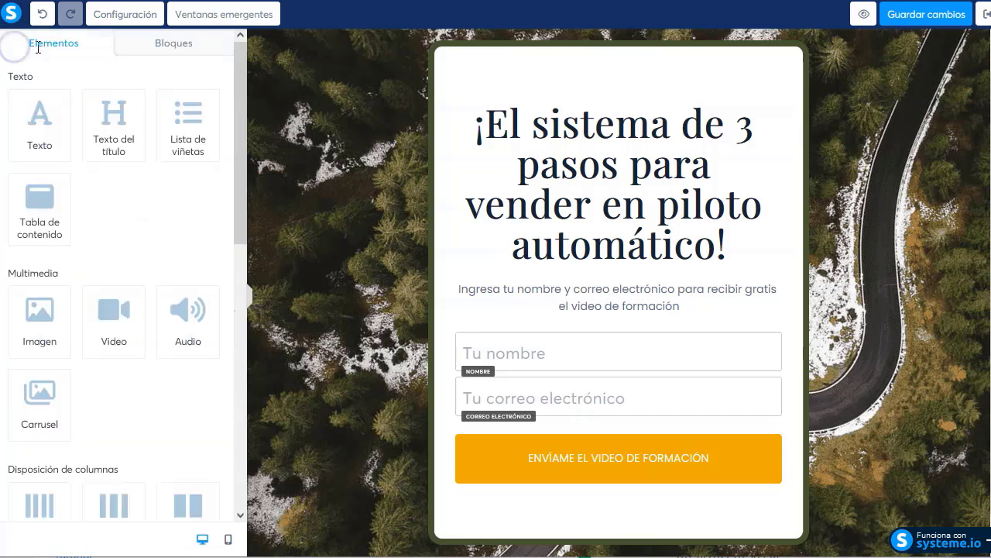
Remove the forest photo from the section background
click(322, 141)
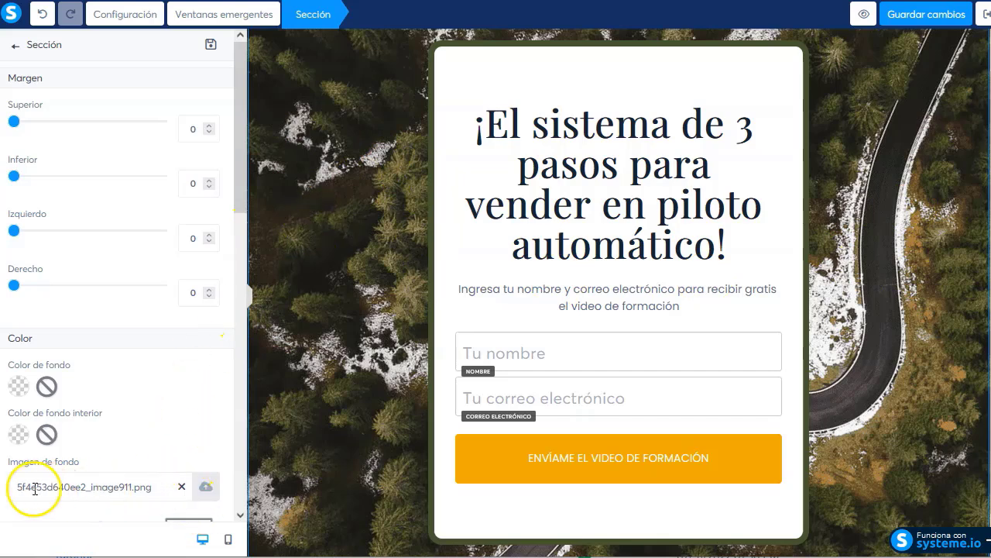
click(181, 488)
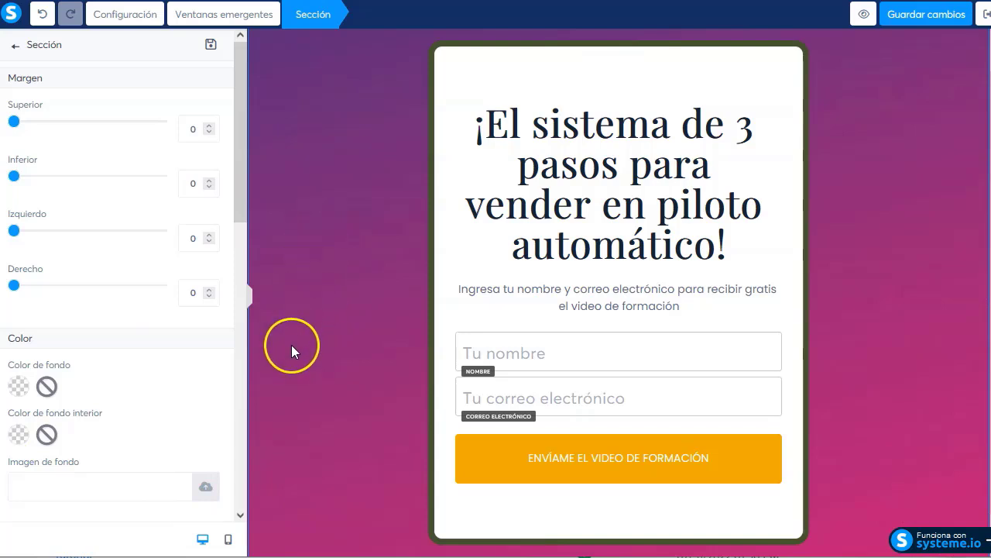
click(478, 49)
Strip the card row's dark border and its white background fill
click(676, 51)
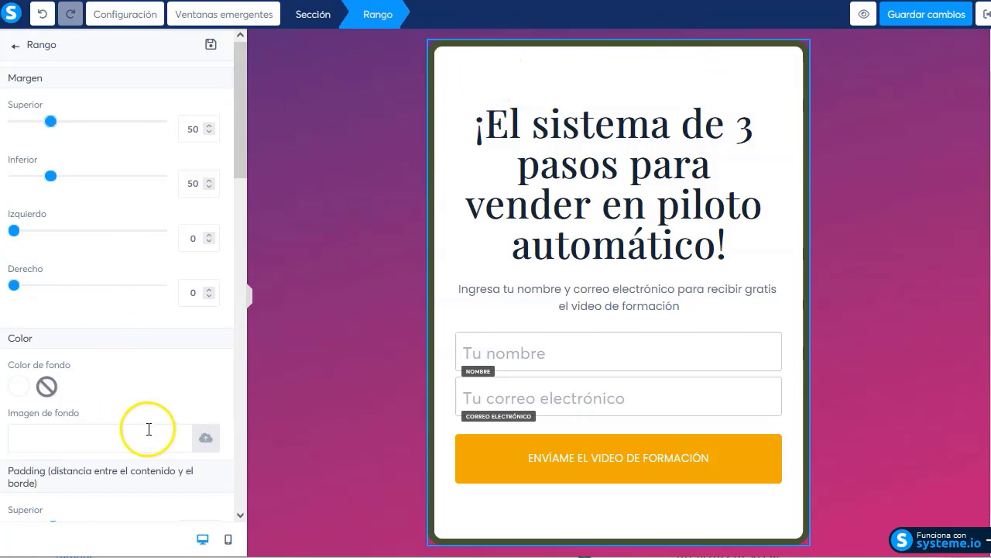
scroll(139, 411, down, 2)
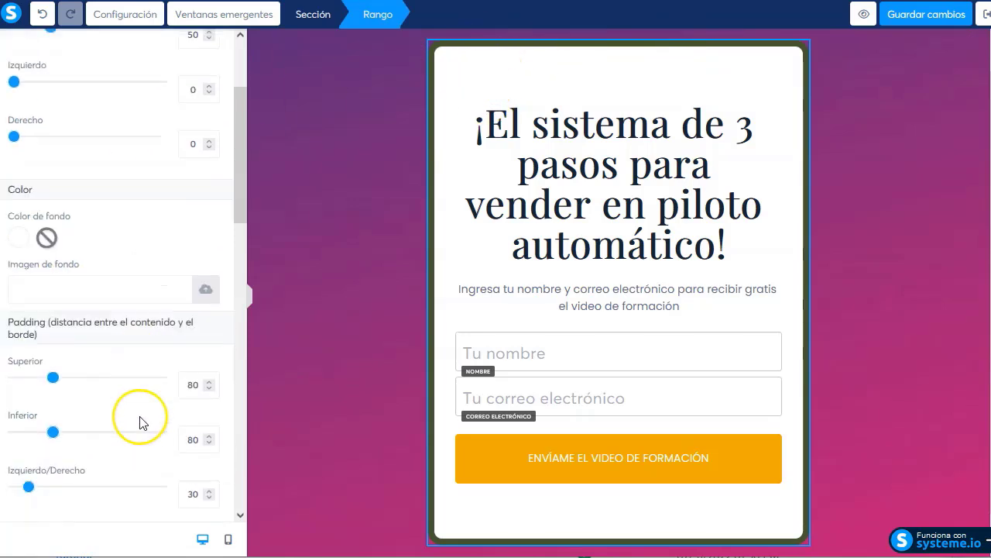
scroll(139, 422, down, 4)
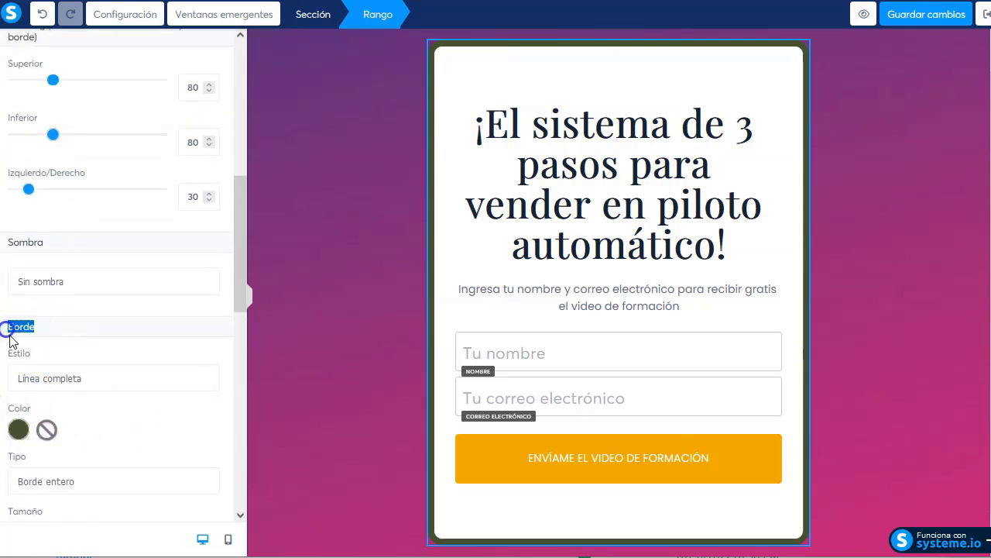
click(57, 379)
click(47, 402)
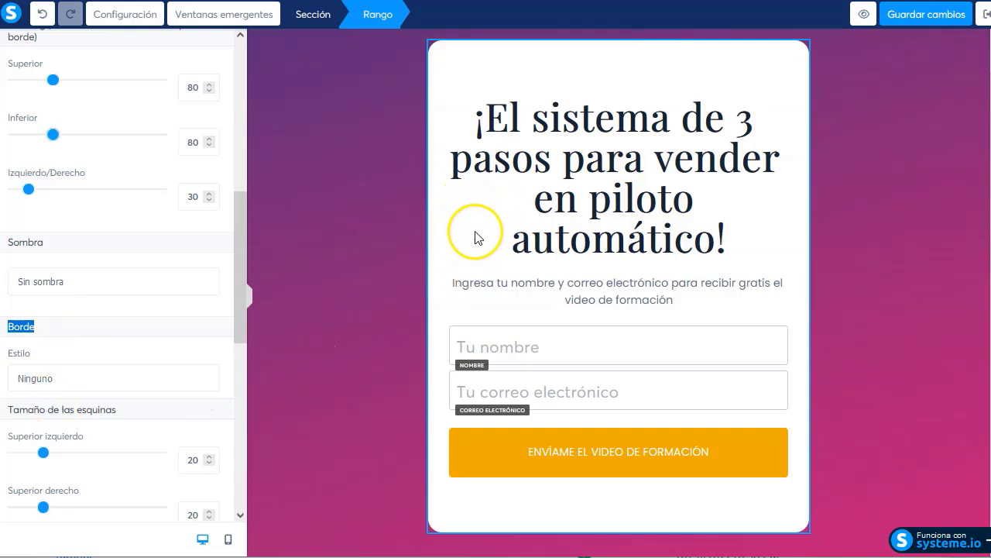
click(122, 313)
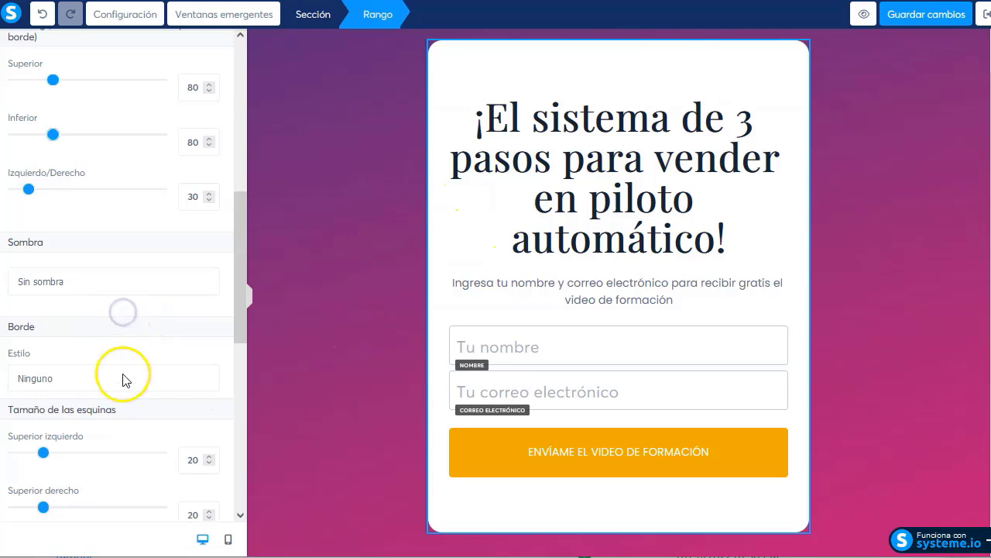
scroll(114, 364, up, 1)
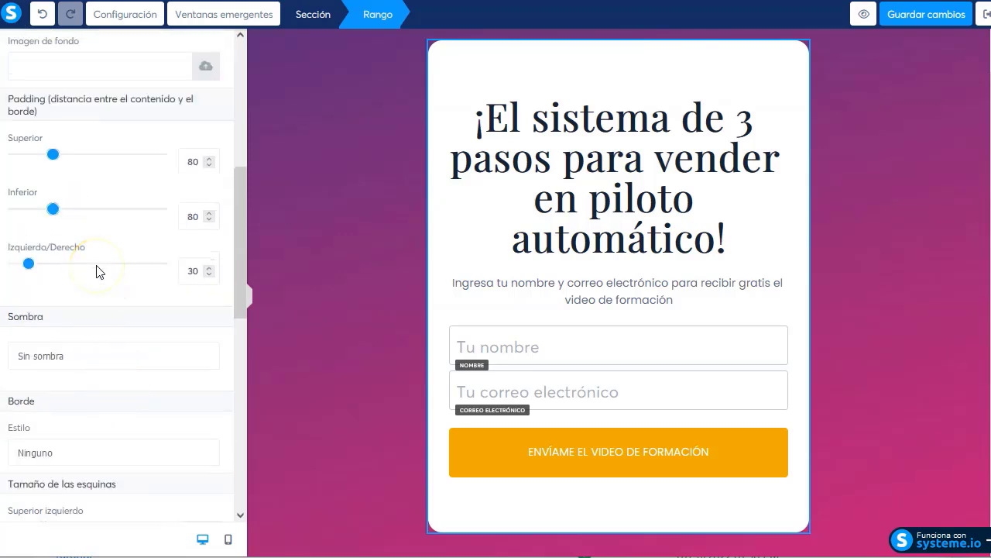
scroll(99, 271, up, 2)
click(46, 164)
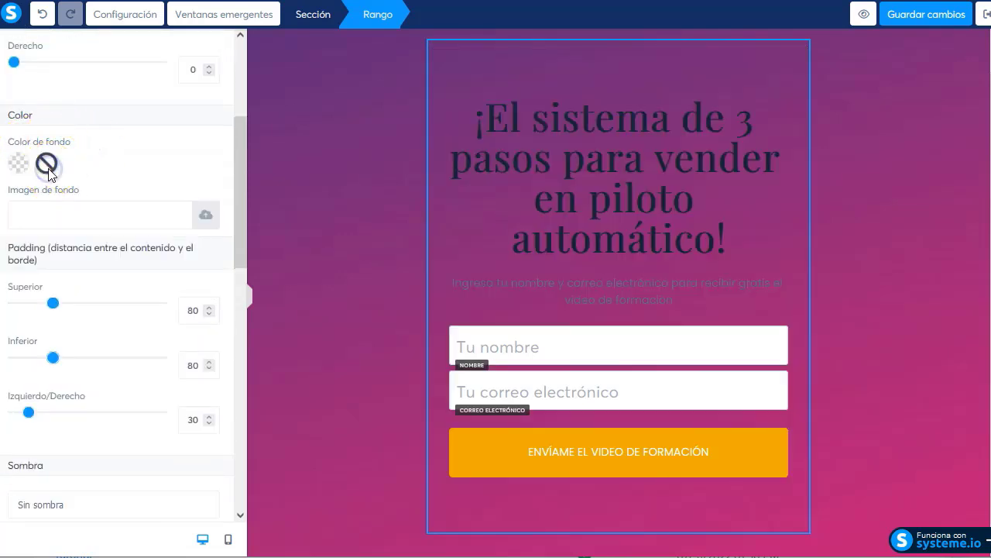
Delete the subtitle text, the name field and the email field
click(637, 298)
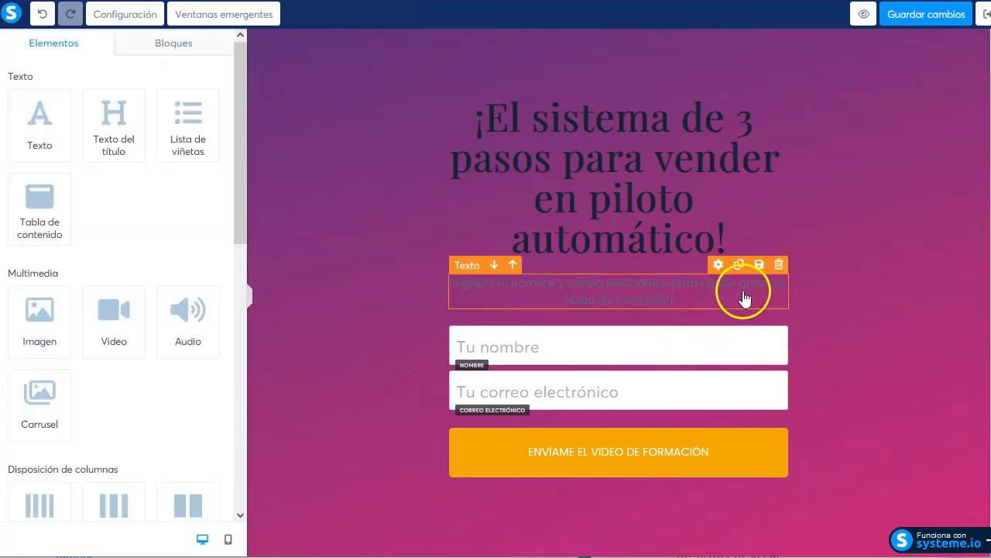
click(778, 267)
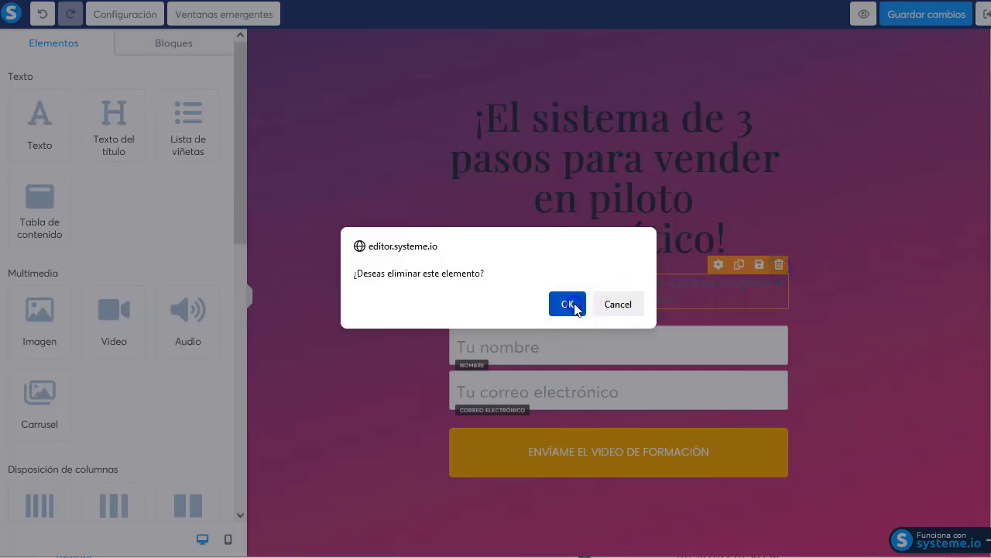
click(567, 302)
click(776, 314)
click(779, 297)
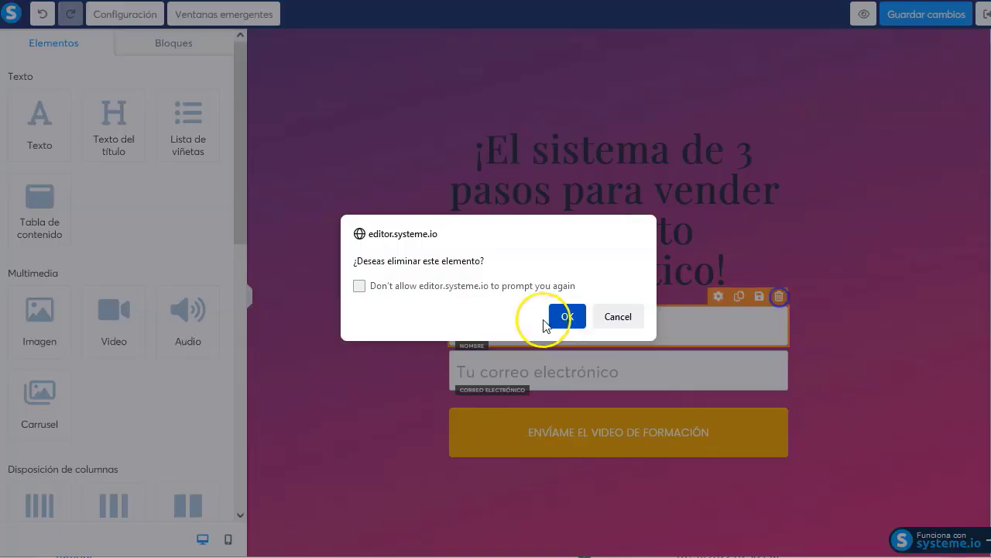
click(566, 315)
click(755, 306)
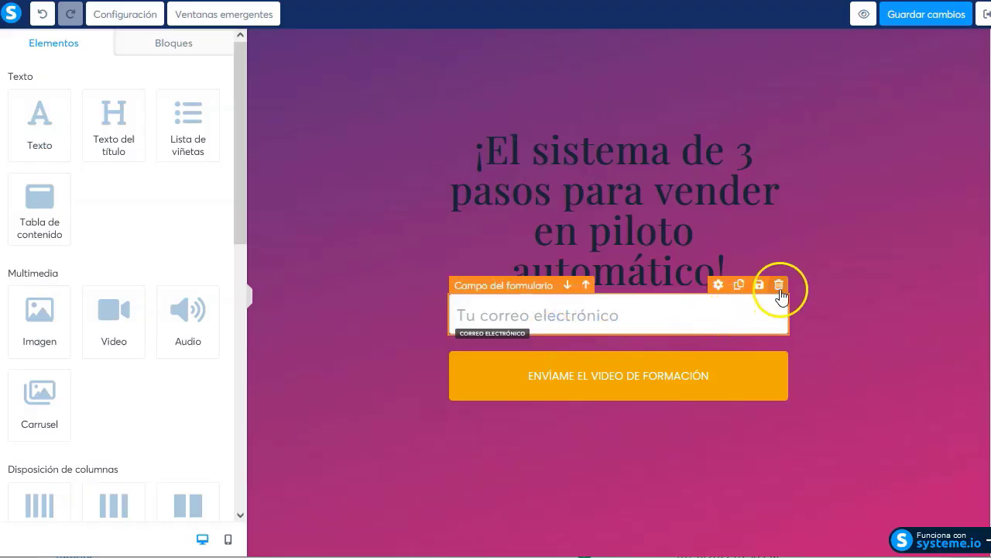
click(779, 285)
click(566, 316)
Select the heading text block and begin editing it
click(498, 344)
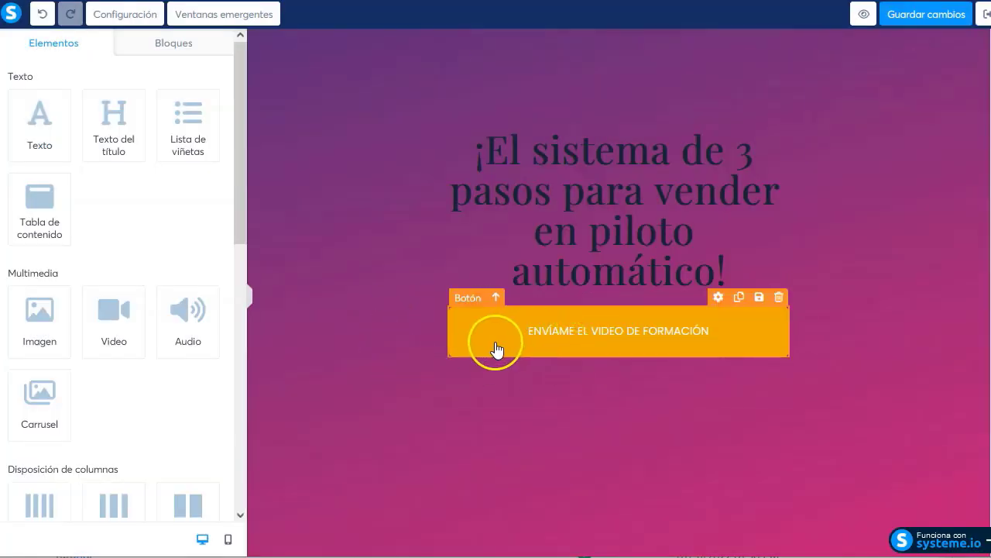
click(625, 277)
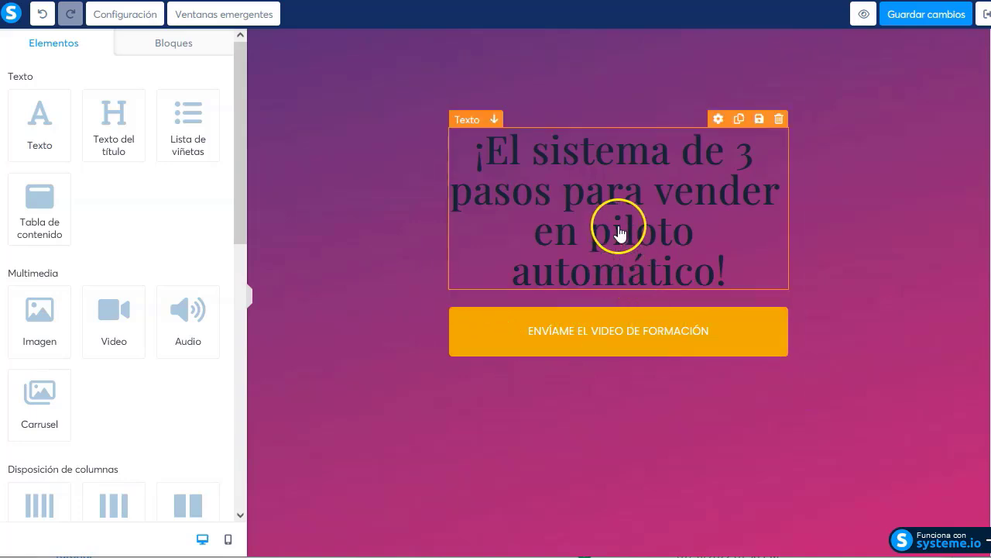
click(618, 226)
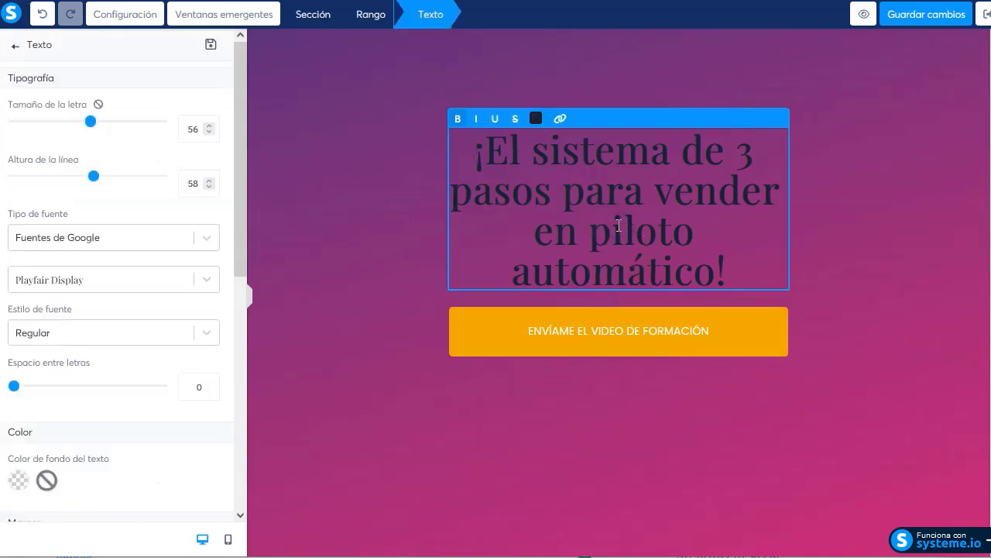
drag(479, 153, 736, 253)
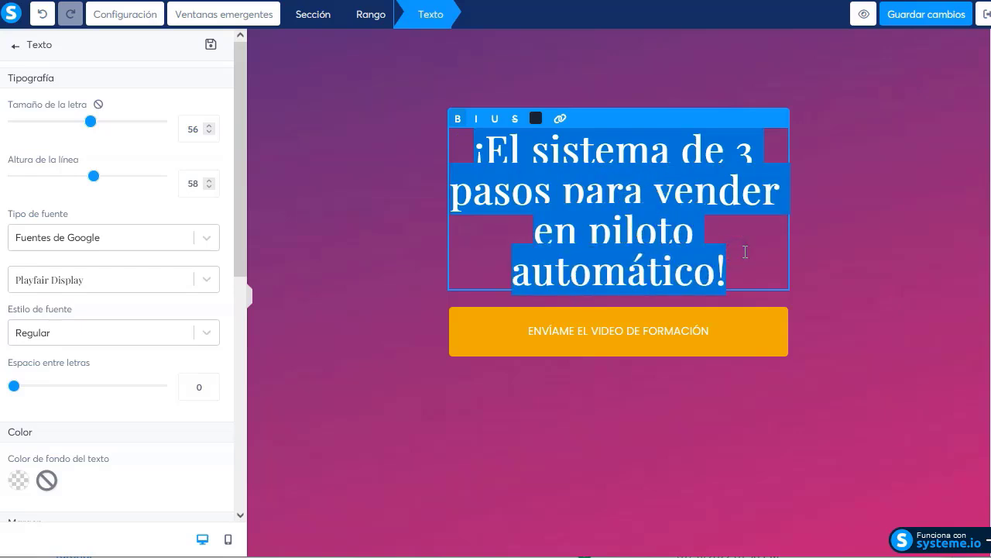
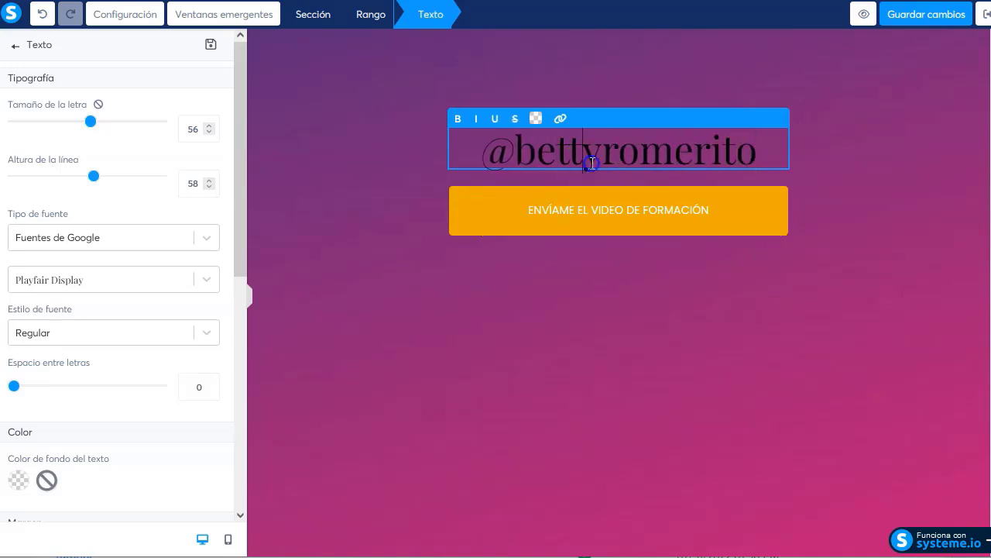
triple_click(591, 162)
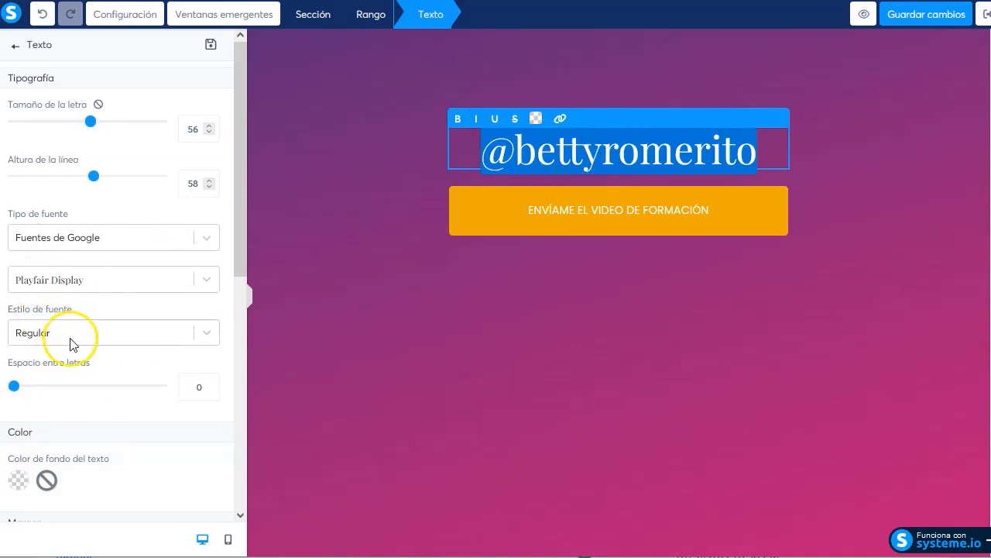
click(537, 121)
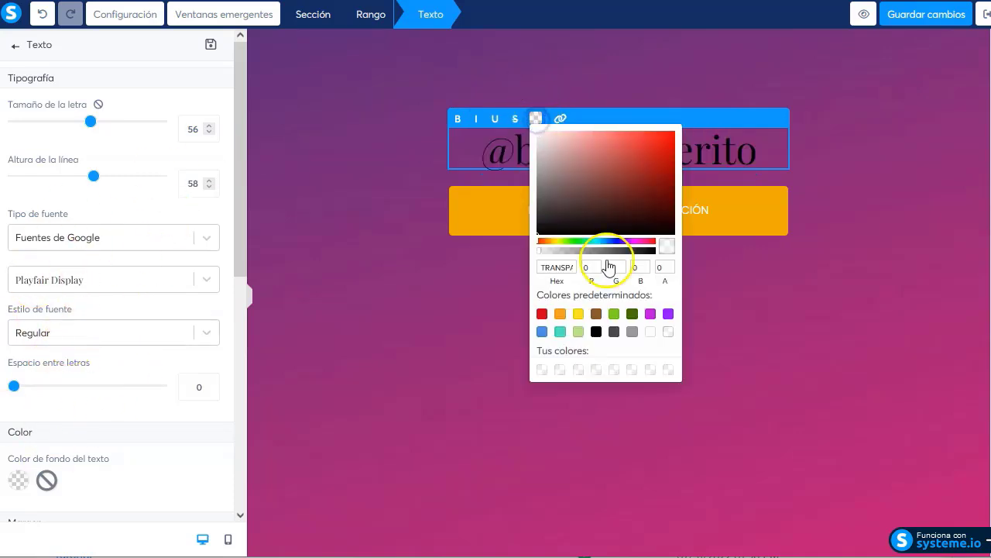
click(651, 333)
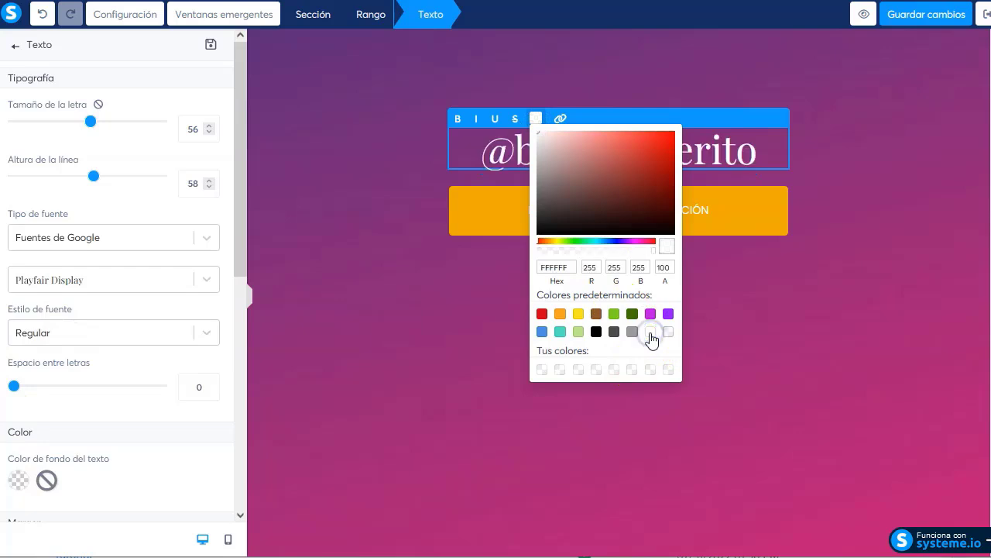
click(496, 132)
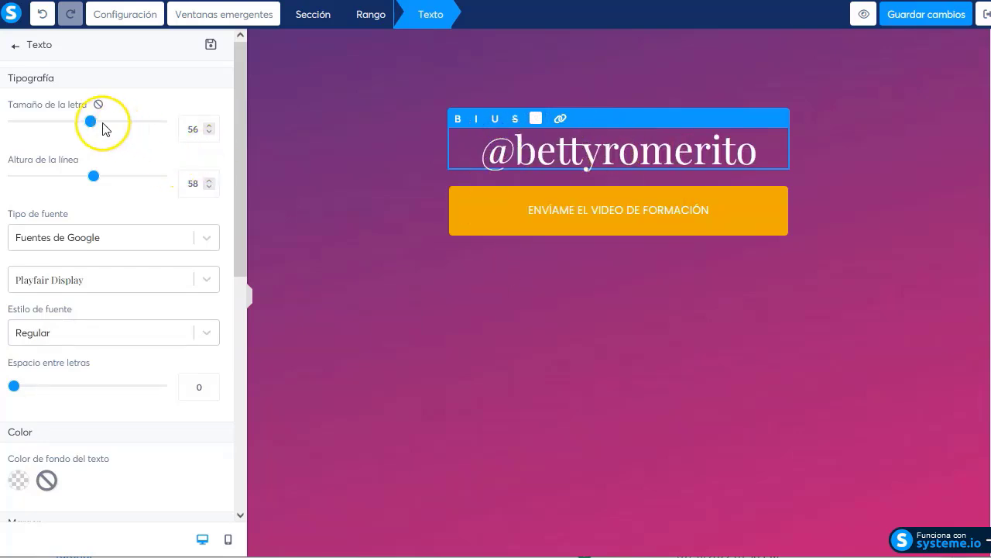
Shrink the handle to about size 24, switch it to Roboto, and step the size down further
drag(90, 125, 41, 132)
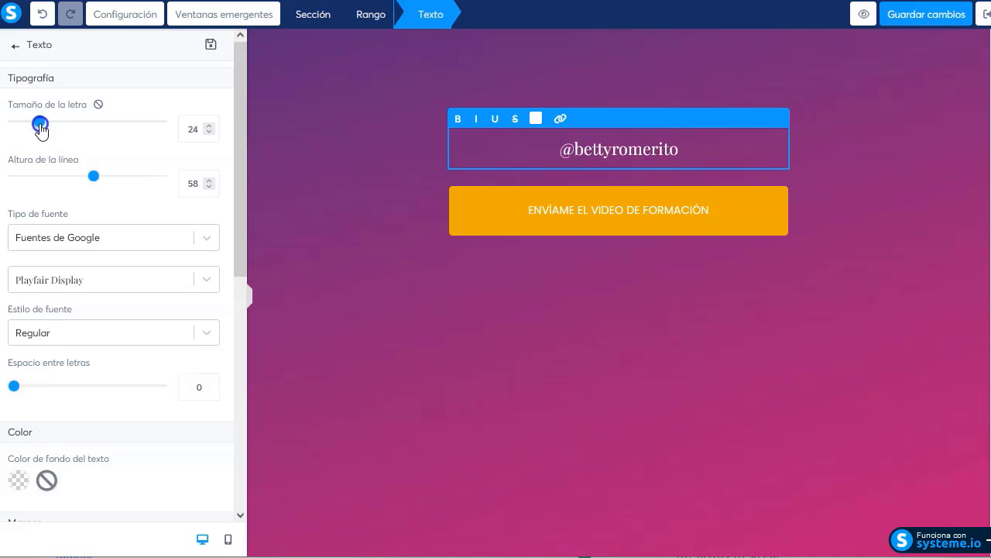
click(468, 252)
click(636, 156)
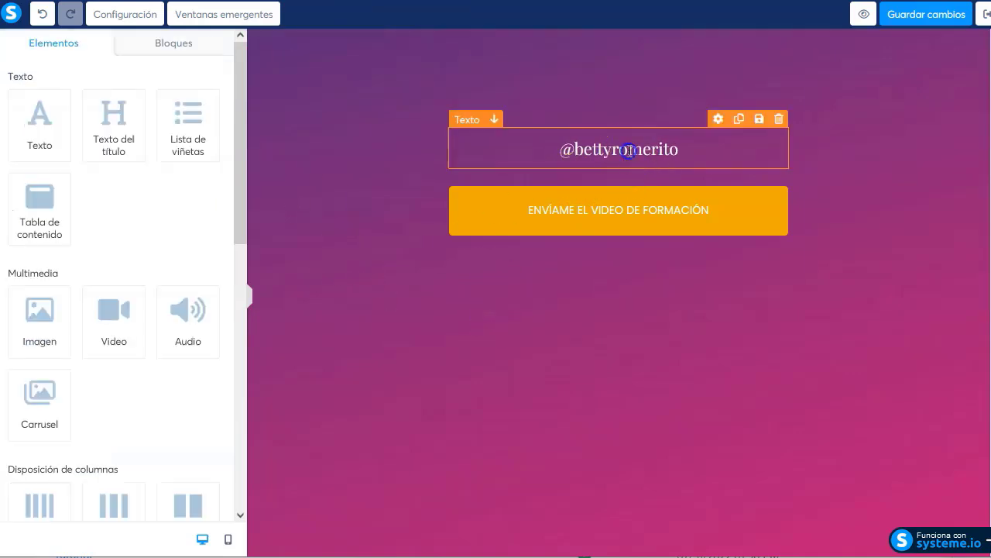
double_click(628, 148)
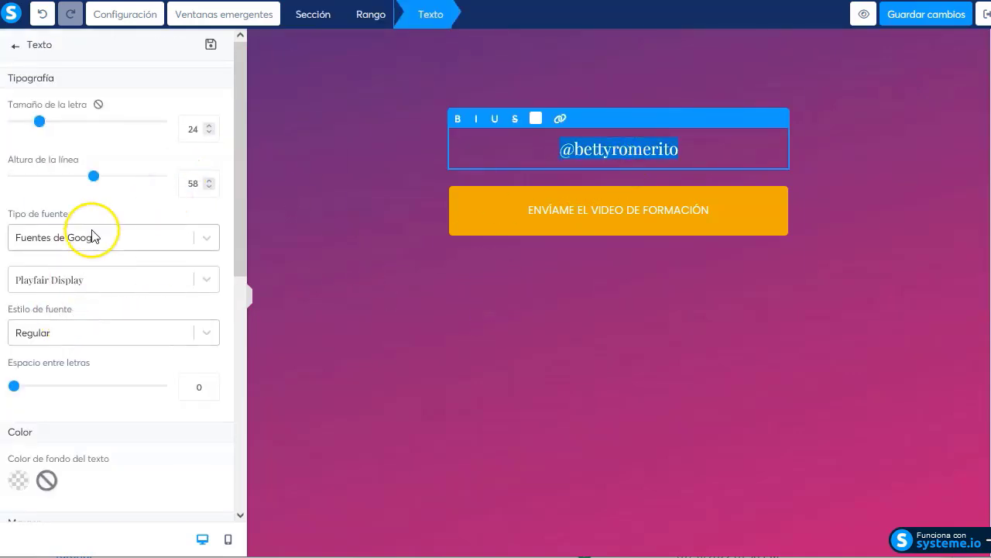
click(110, 280)
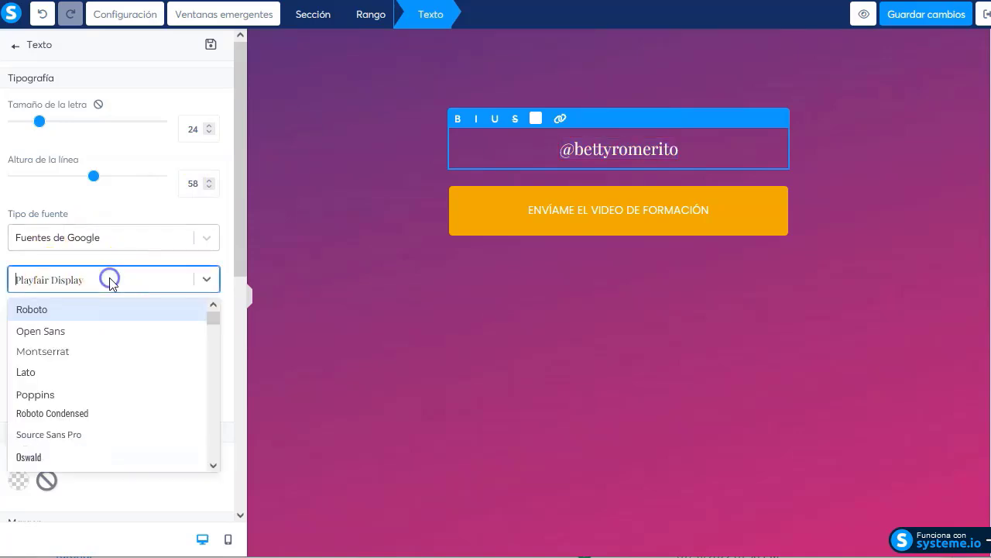
click(55, 311)
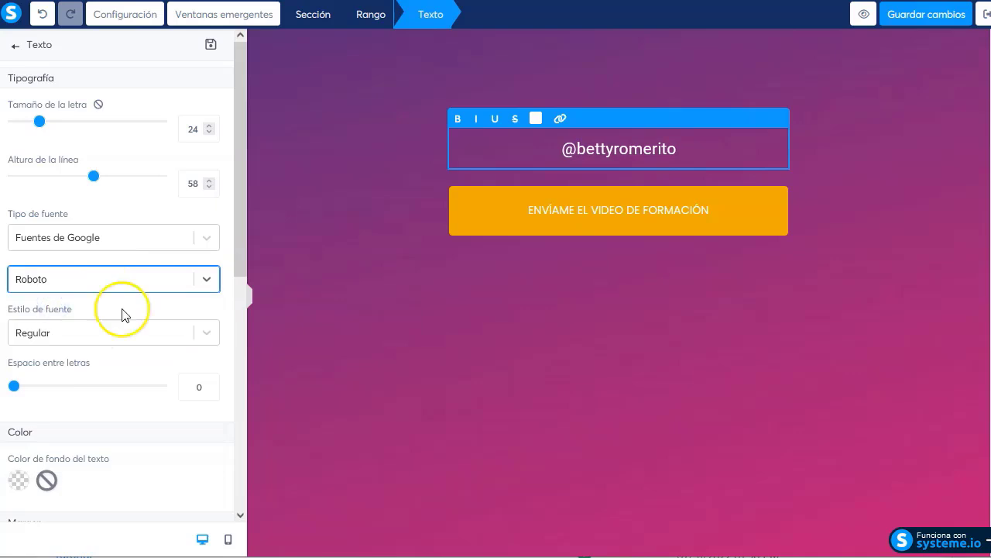
click(210, 133)
click(209, 132)
click(209, 133)
click(390, 292)
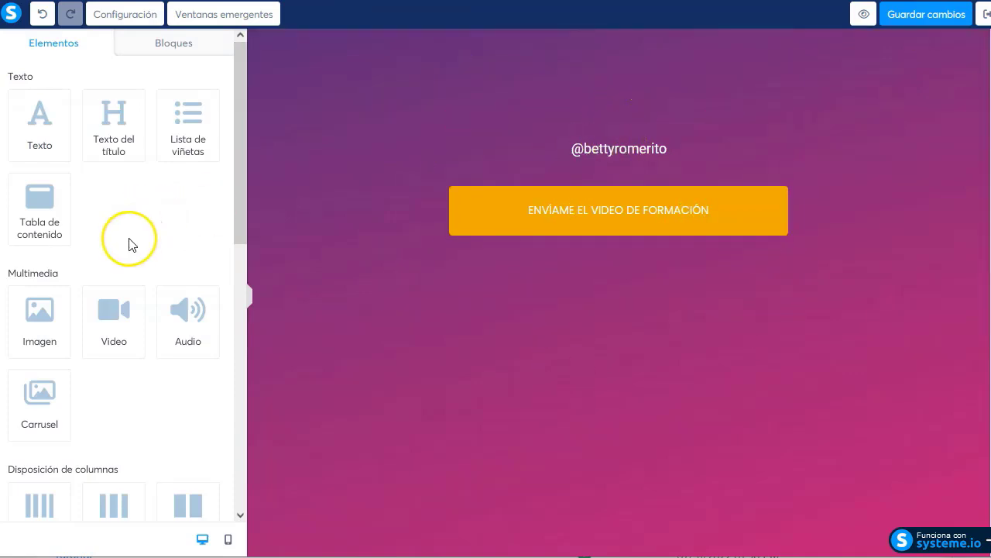
Add an image block above the handle, then create a 500 × 500 px custom Canva design
drag(27, 322, 595, 139)
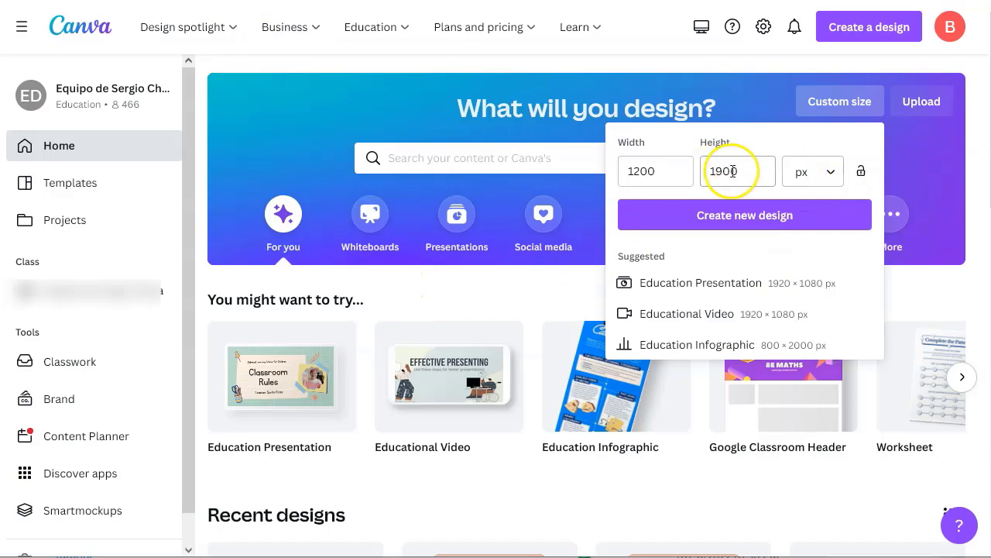
drag(653, 170, 556, 175)
text(500)
key(Tab)
text(500)
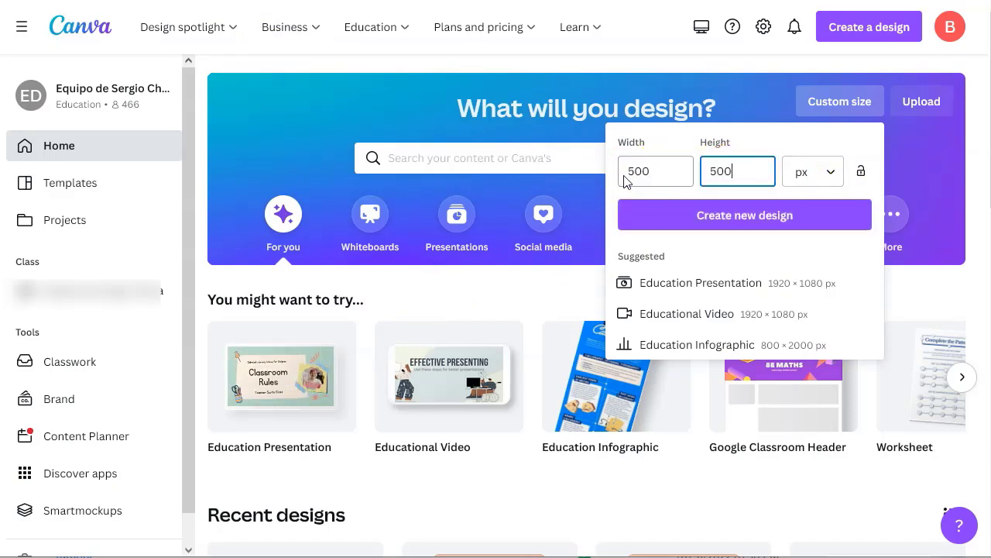
key(Return)
click(499, 290)
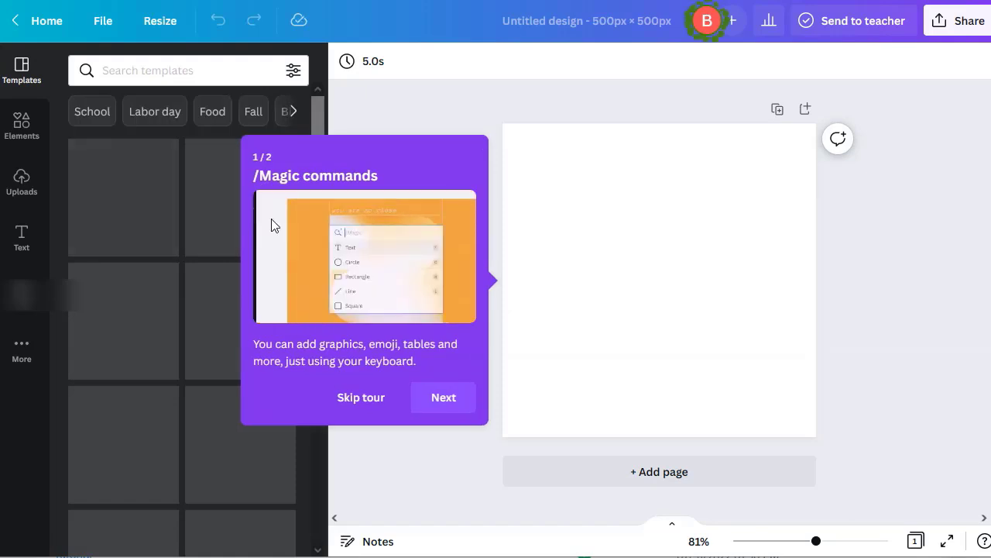
Search 'chica boninta', filter to Photos, and add the puffed-cheeks woman photo
click(442, 399)
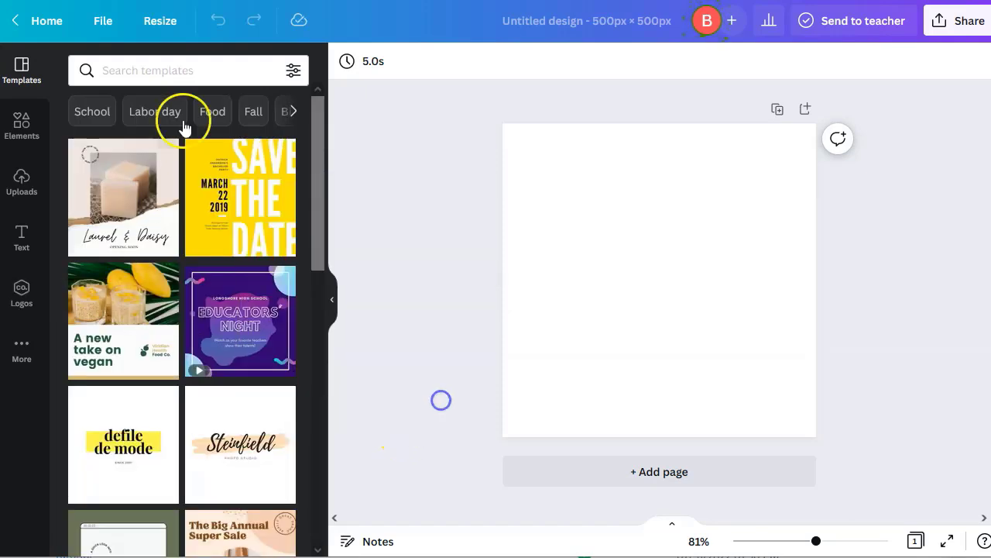
click(24, 124)
click(155, 67)
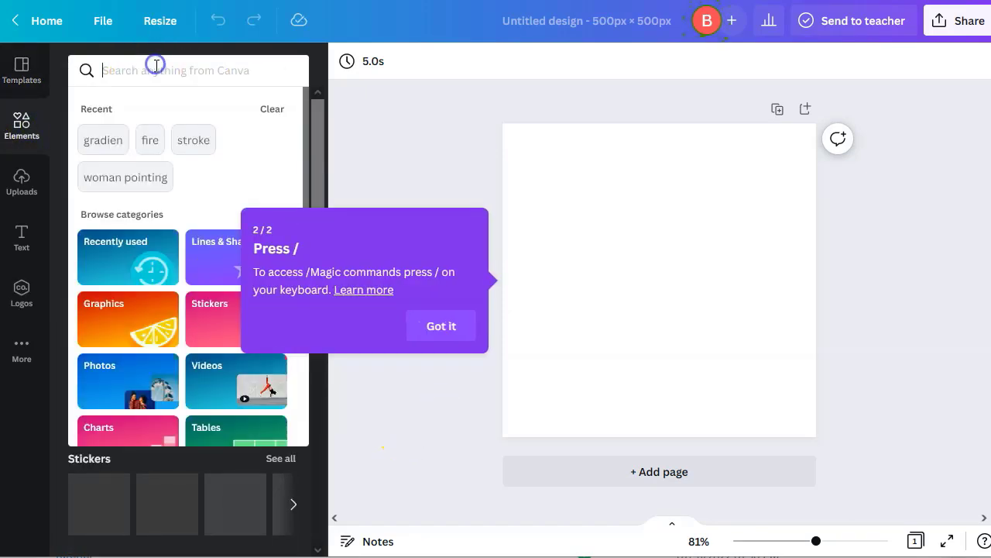
text(chic)
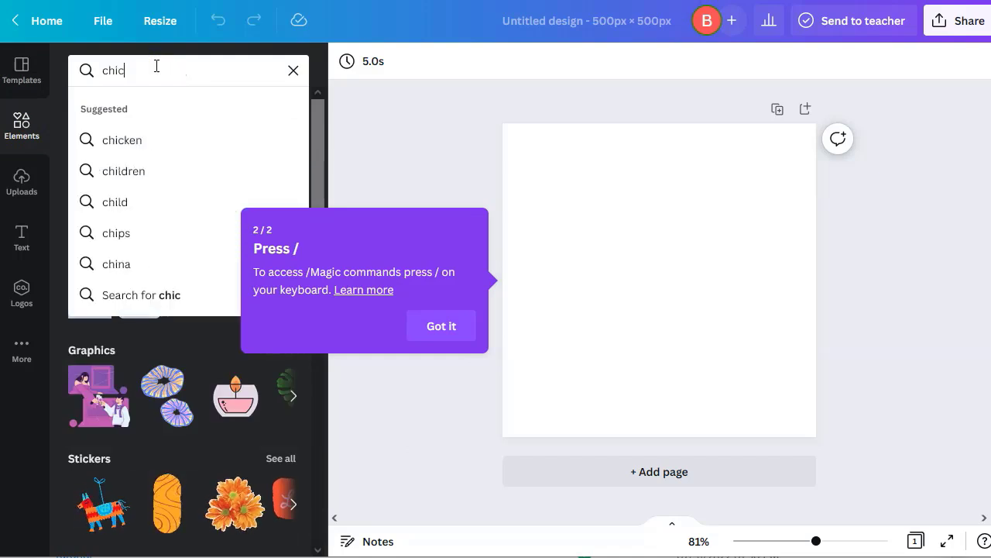
text(a bo)
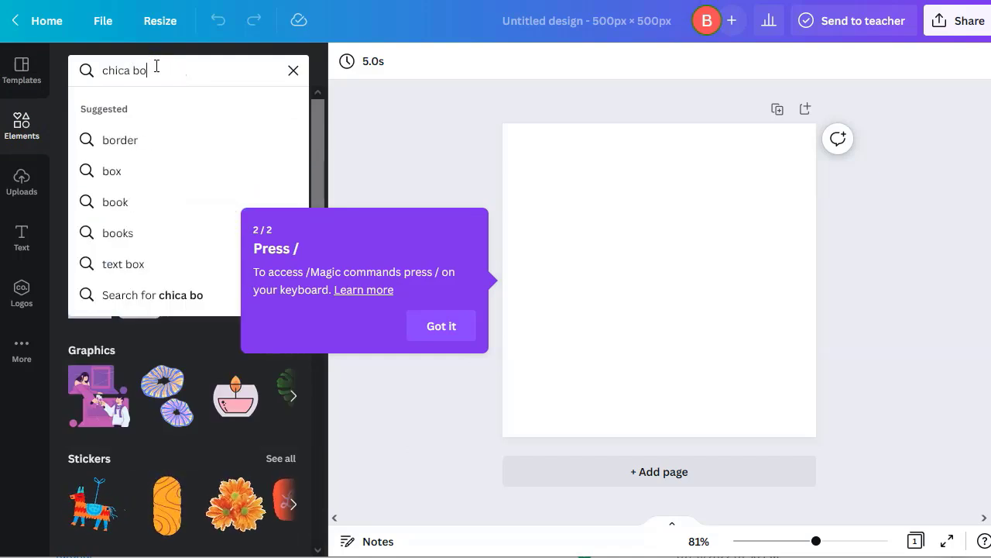
text(ninta)
key(Return)
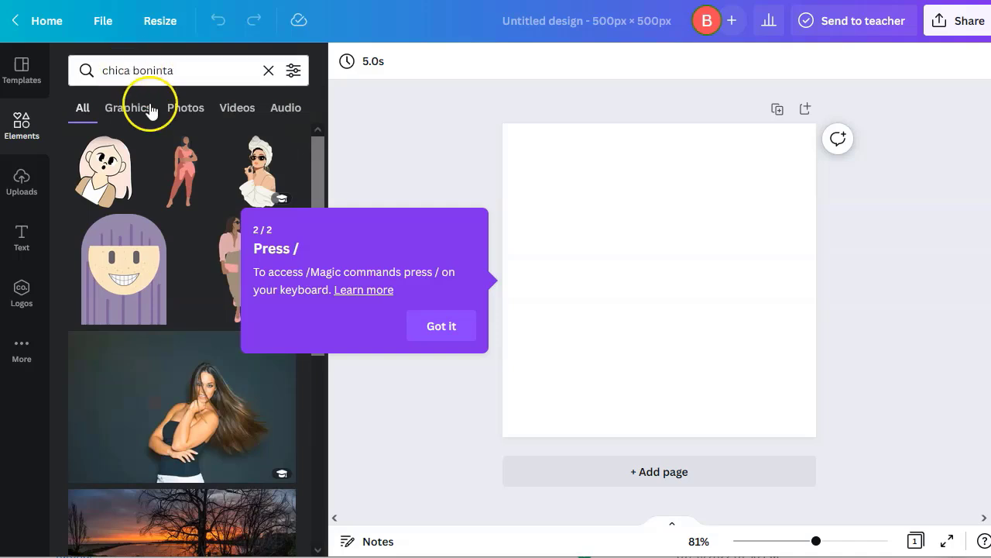
click(186, 108)
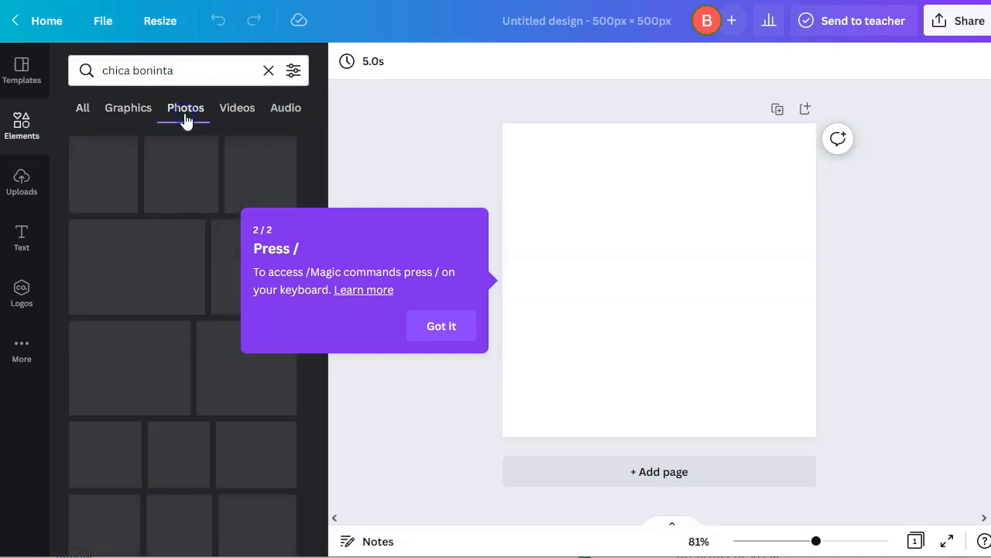
click(449, 327)
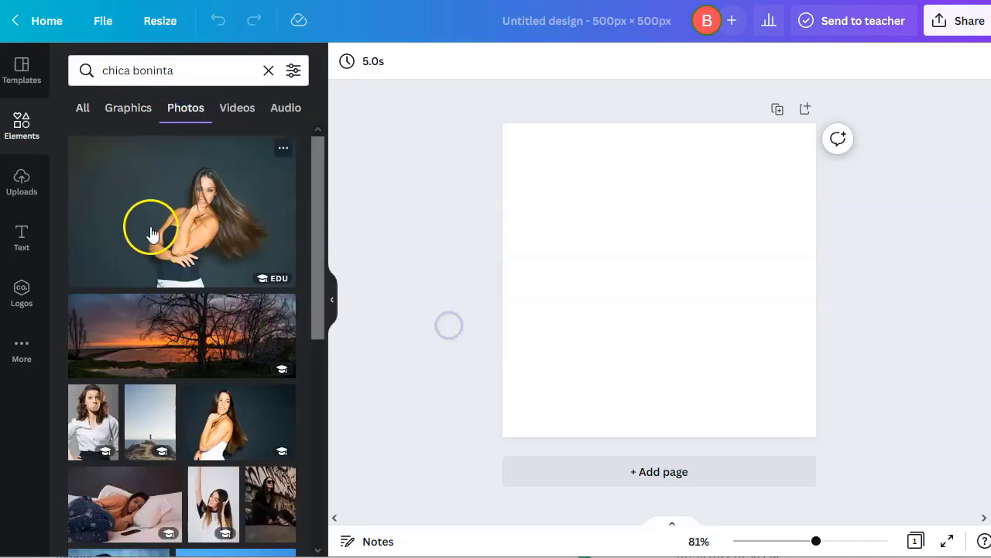
scroll(128, 316, down, 2)
scroll(128, 316, down, 2)
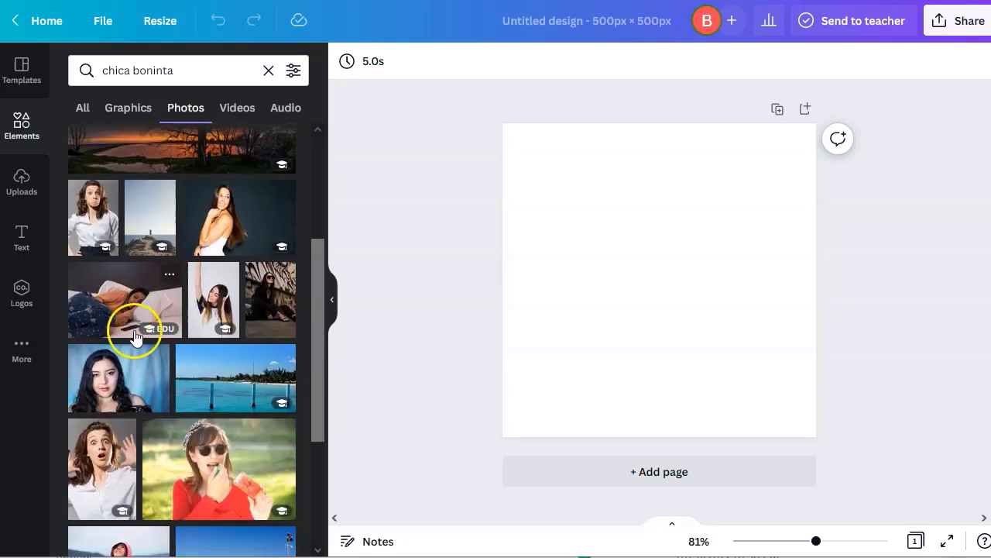
scroll(144, 376, down, 1)
scroll(142, 373, down, 2)
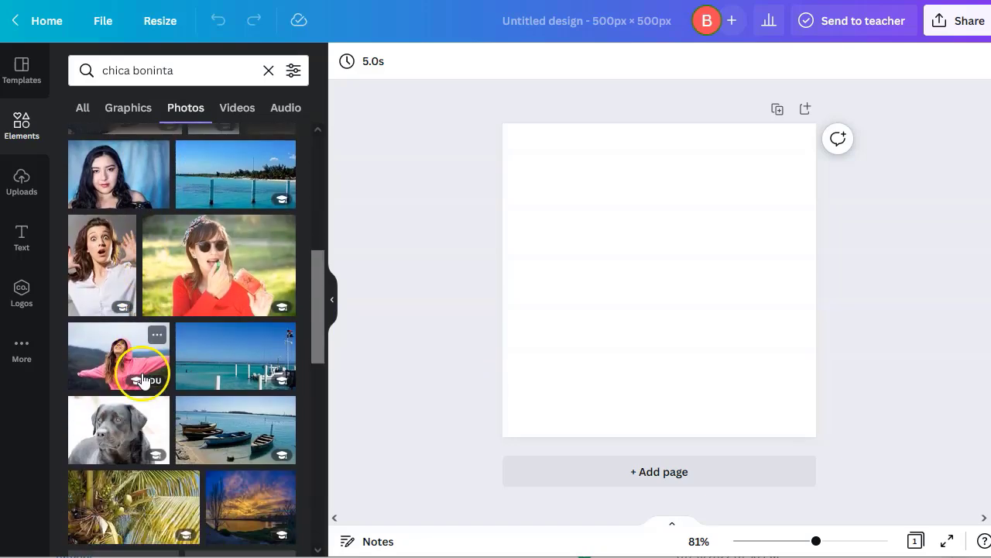
click(136, 376)
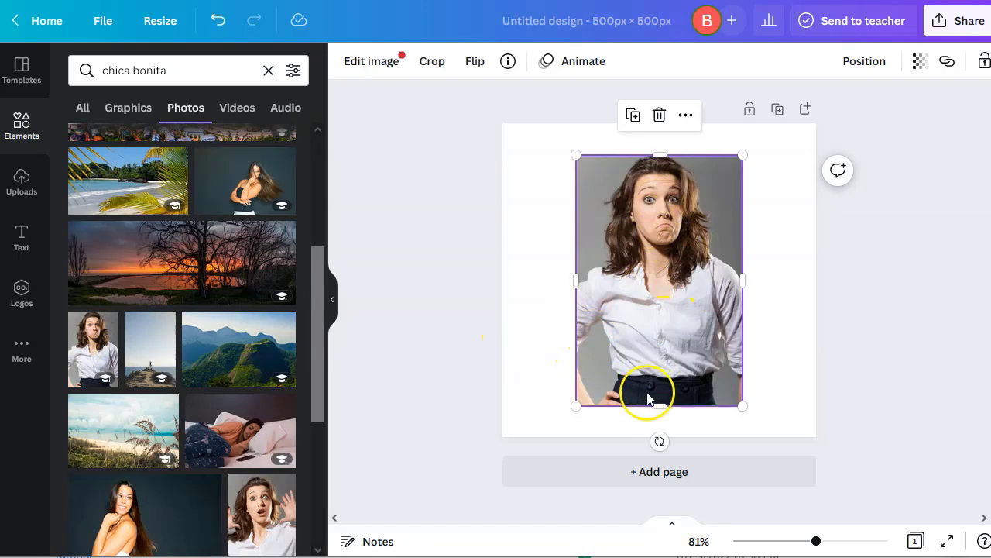
Enlarge the photo to full page height and duplicate the page
drag(578, 408, 546, 431)
drag(733, 148, 762, 124)
click(443, 294)
click(704, 320)
click(655, 220)
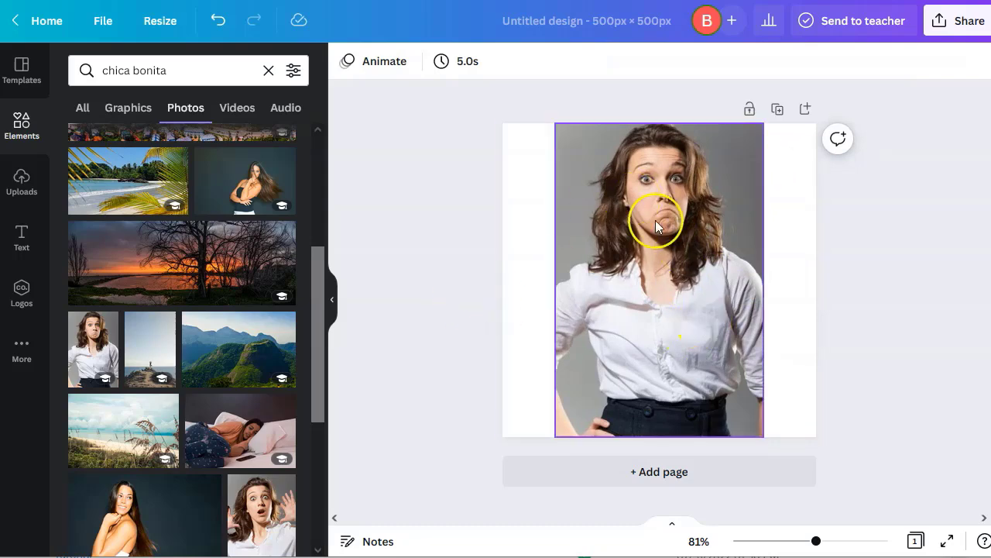
click(778, 113)
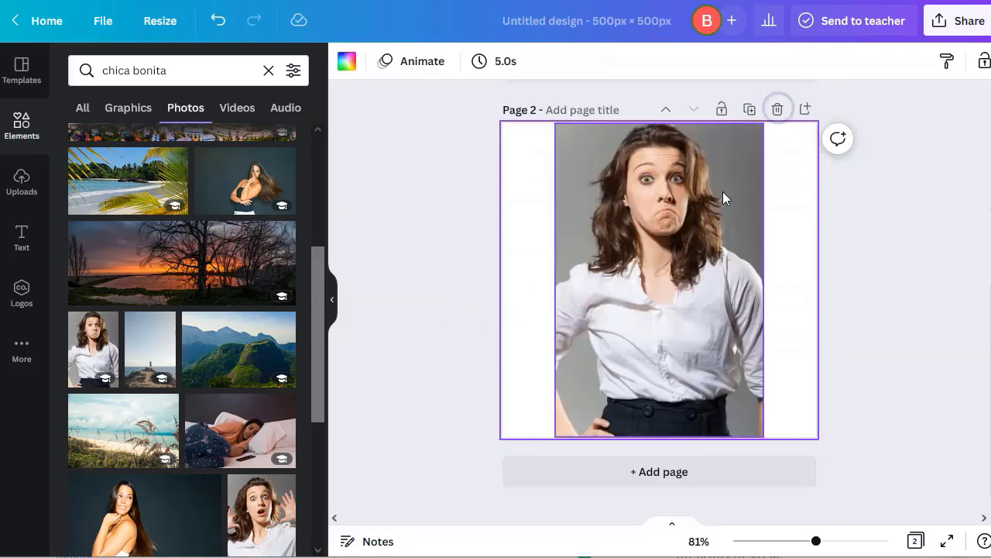
Search elements for 'frame' and add a circle frame to Page 2
click(267, 69)
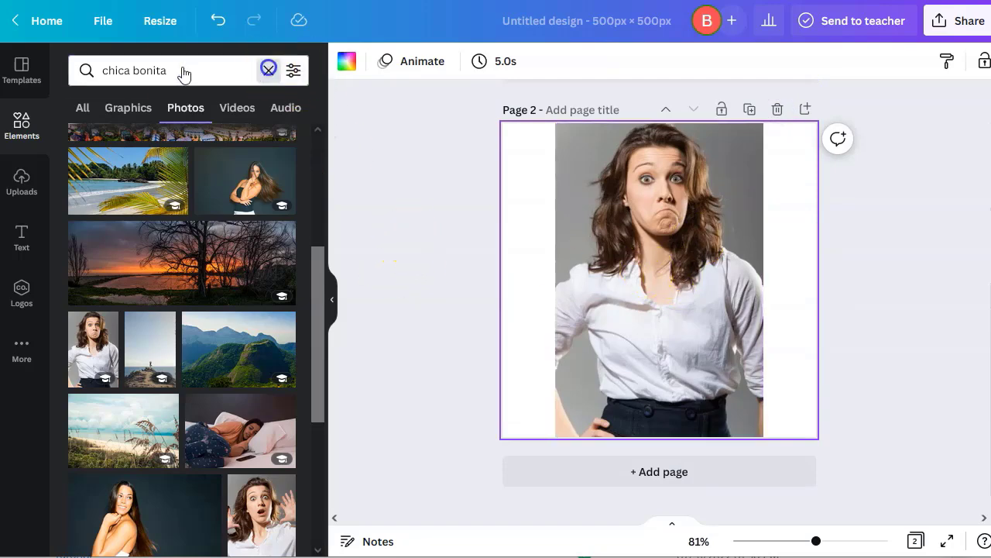
click(170, 70)
text(frame)
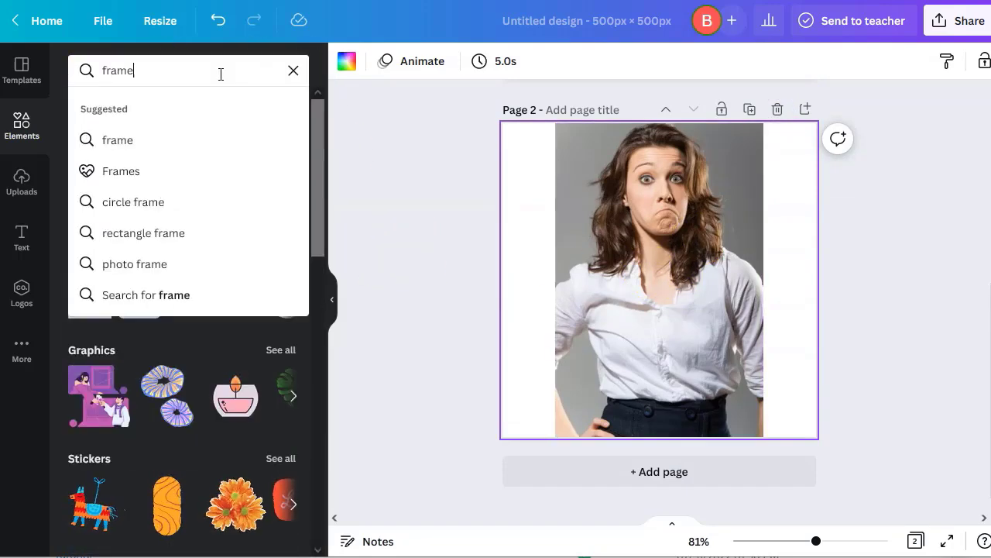
key(Return)
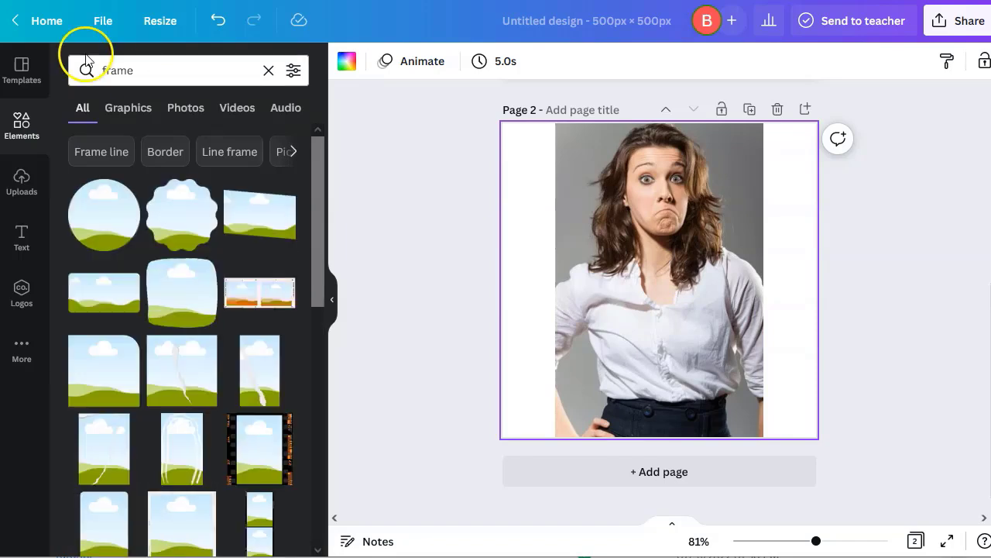
click(121, 220)
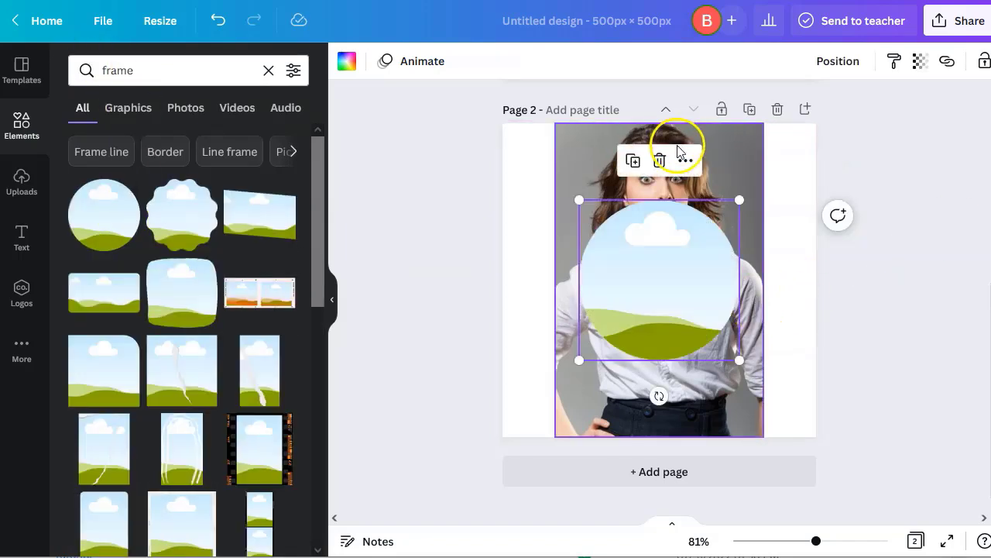
Place the photo in the circle frame, shift it down, and enlarge the frame to fill the page
drag(734, 174, 667, 320)
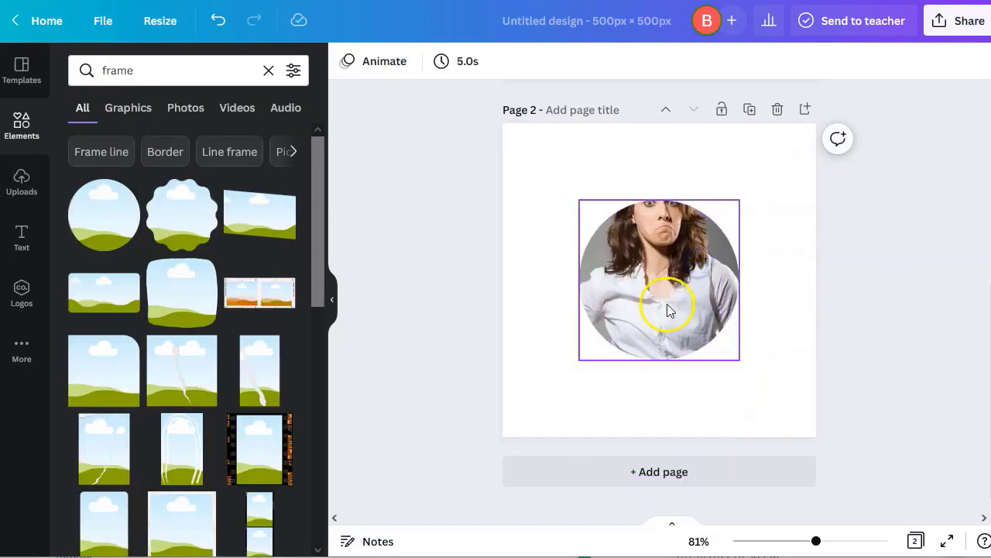
double_click(667, 274)
drag(667, 273, 670, 310)
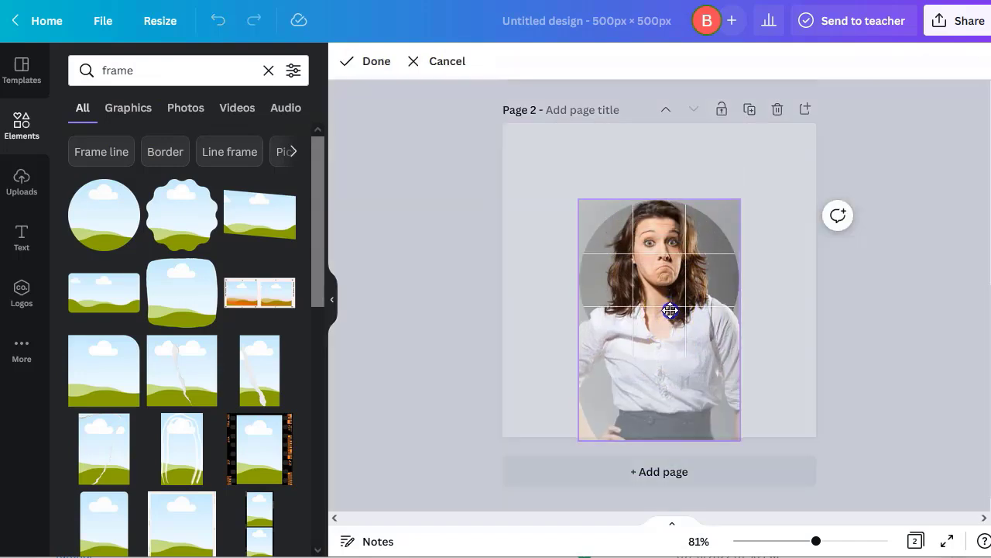
click(498, 330)
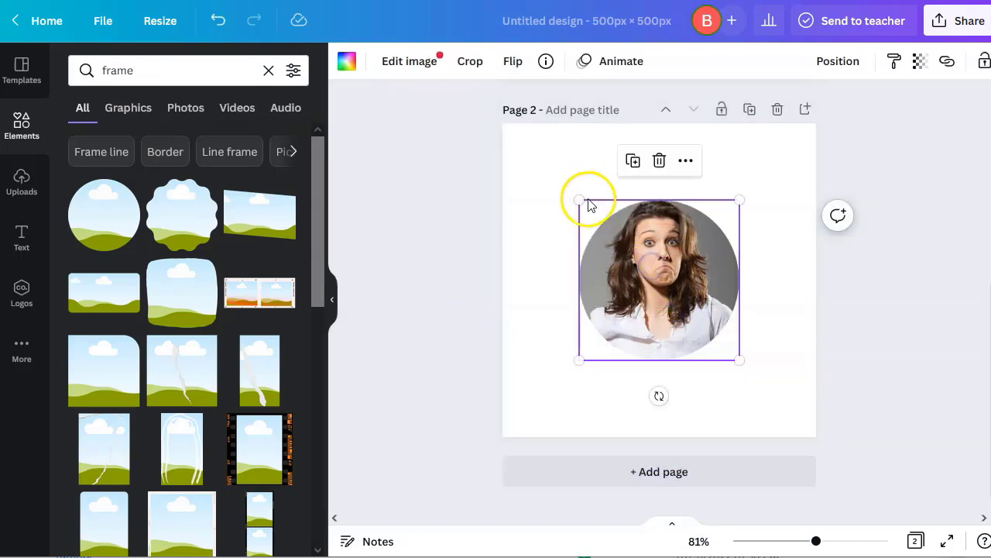
drag(579, 199, 496, 128)
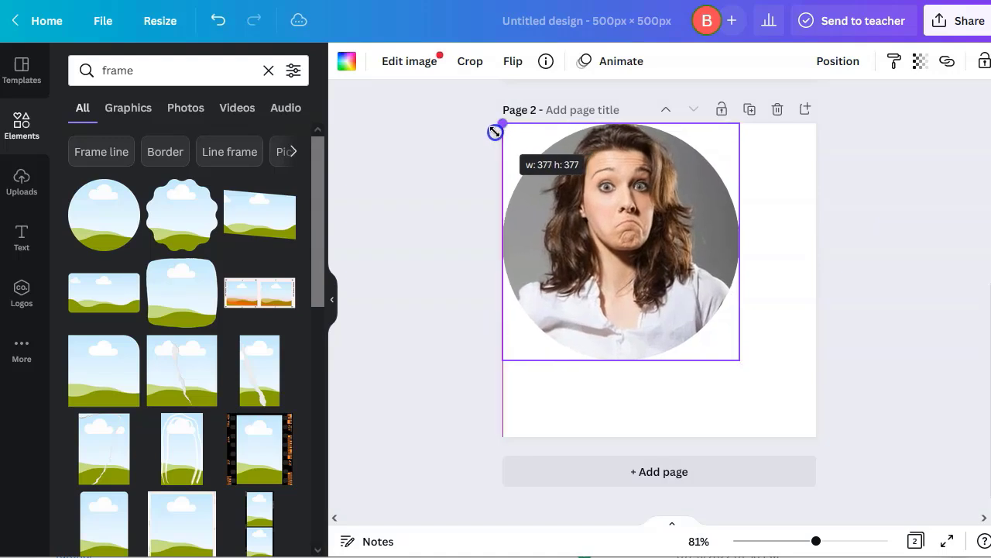
drag(736, 359, 821, 430)
click(884, 416)
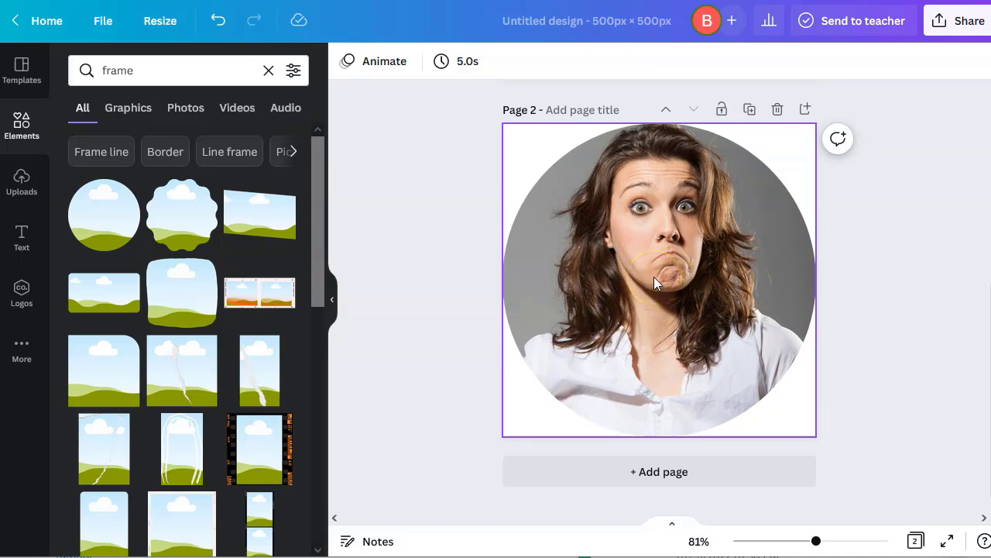
Delete Page 2 with the circle-framed photo
scroll(653, 276, up, 5)
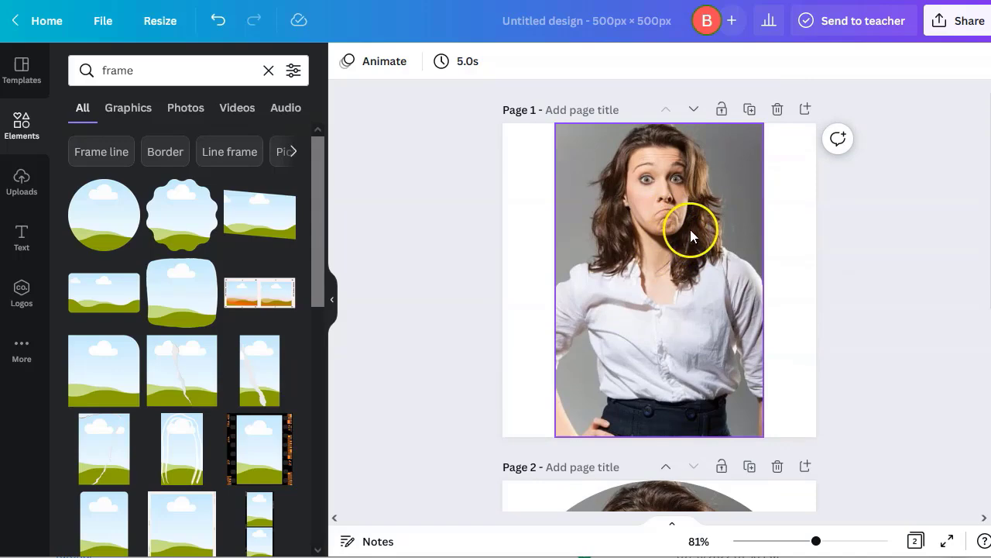
scroll(885, 310, down, 3)
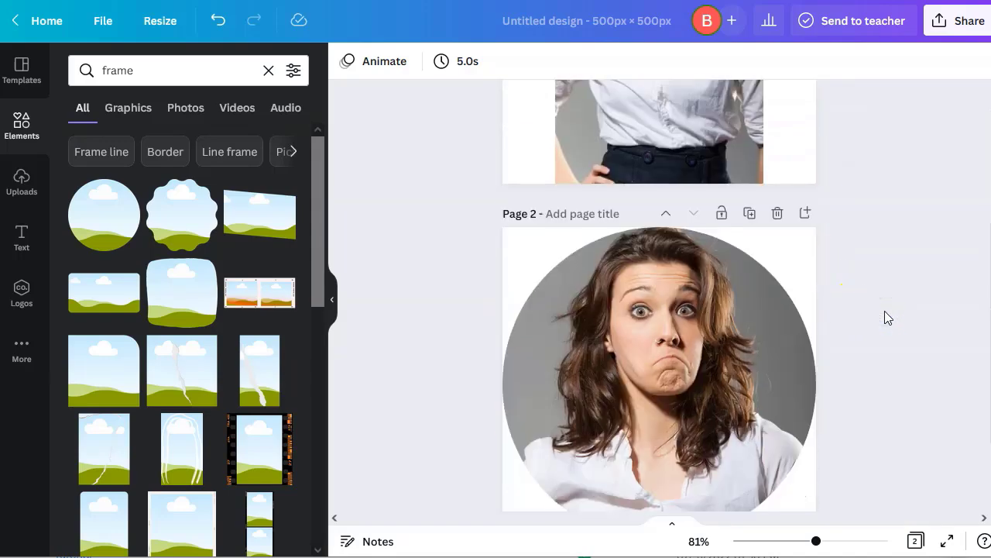
scroll(885, 311, down, 2)
click(689, 233)
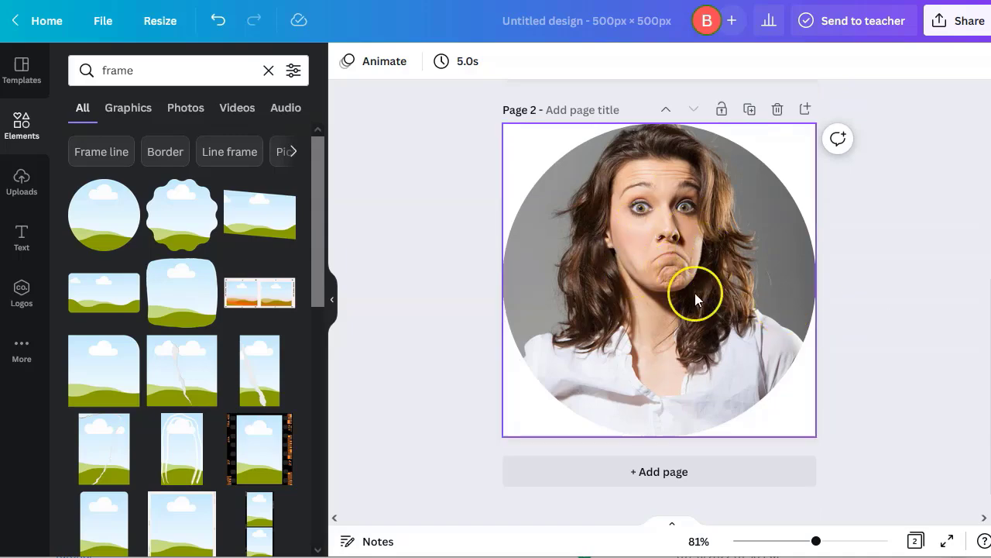
click(778, 112)
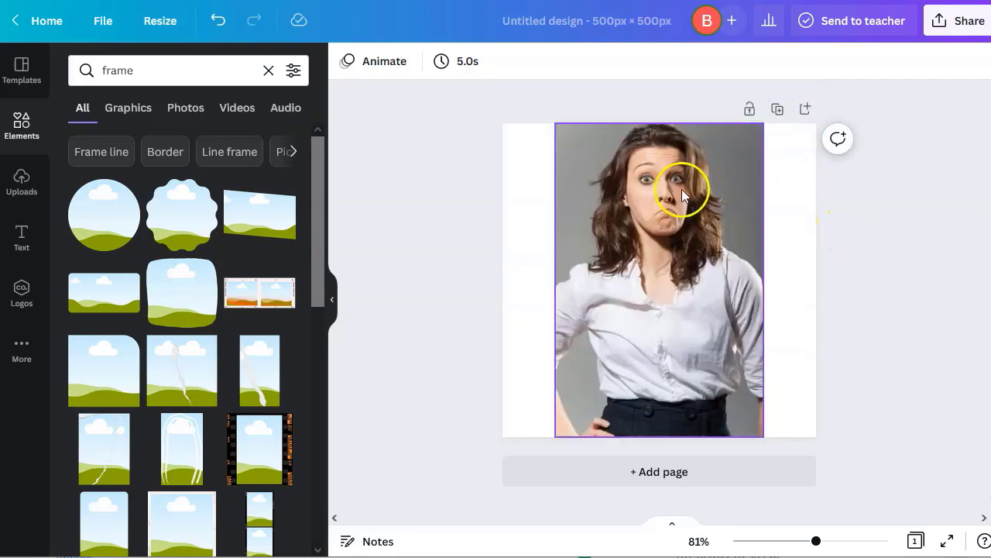
Stretch the photo to cover the whole square page and reposition it within its crop
click(712, 252)
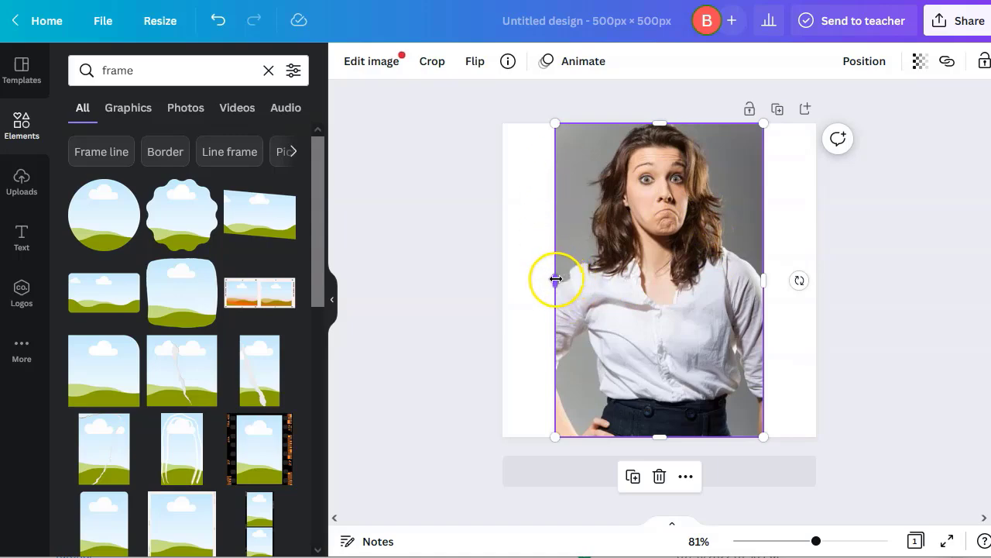
drag(658, 124, 645, 71)
drag(642, 261, 637, 349)
drag(765, 324, 816, 331)
drag(555, 332, 493, 335)
drag(659, 136, 659, 123)
double_click(662, 253)
drag(662, 253, 664, 305)
click(867, 353)
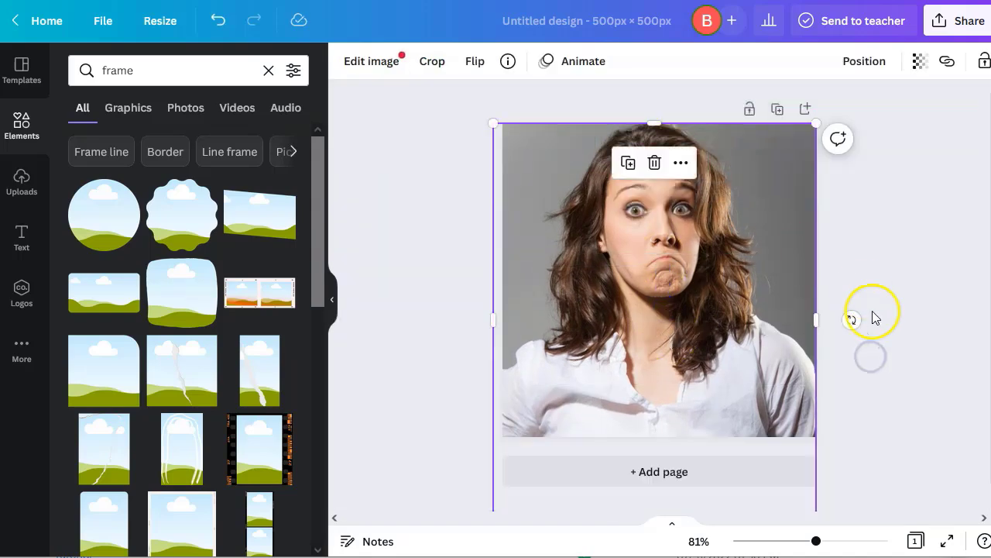
click(873, 319)
Download the design as a JPG via Share > Download
click(959, 23)
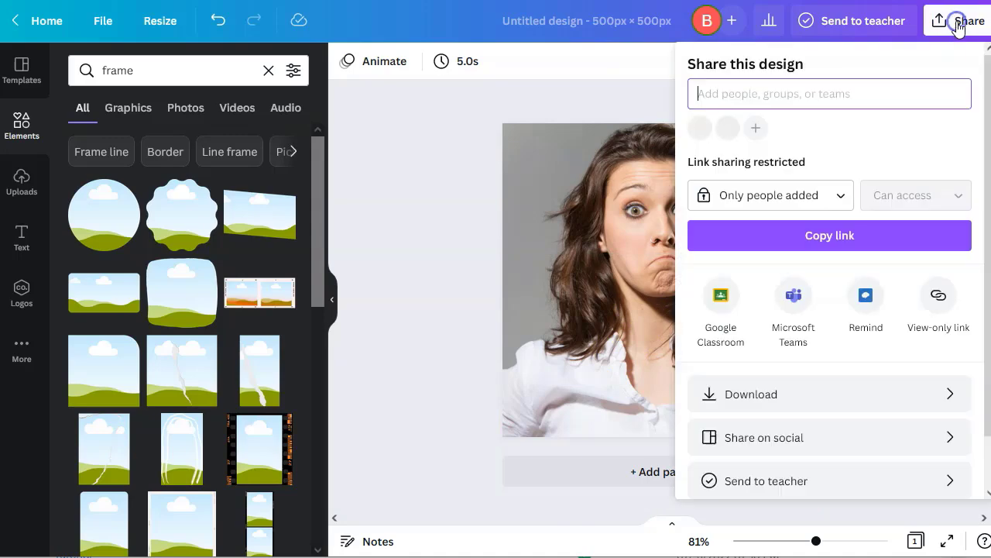
click(837, 398)
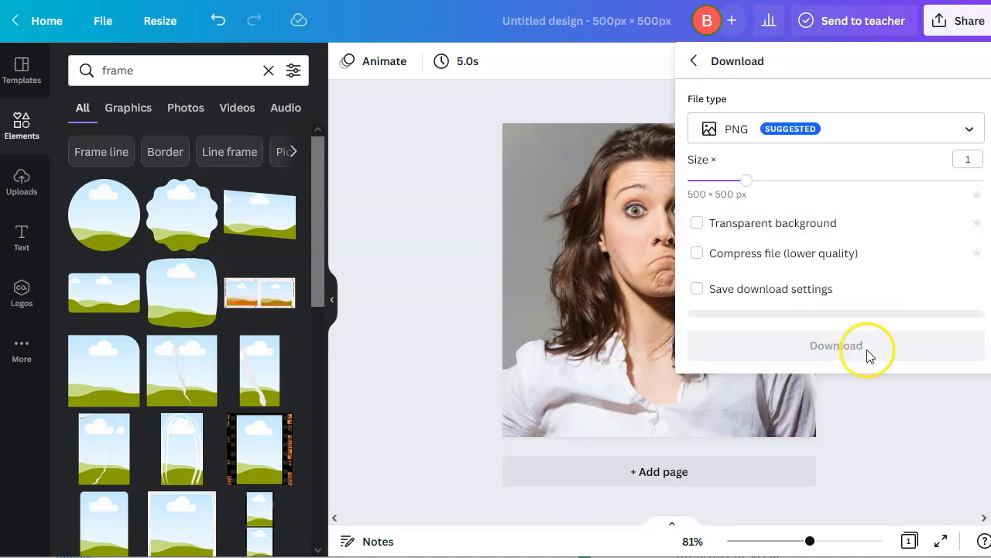
click(847, 127)
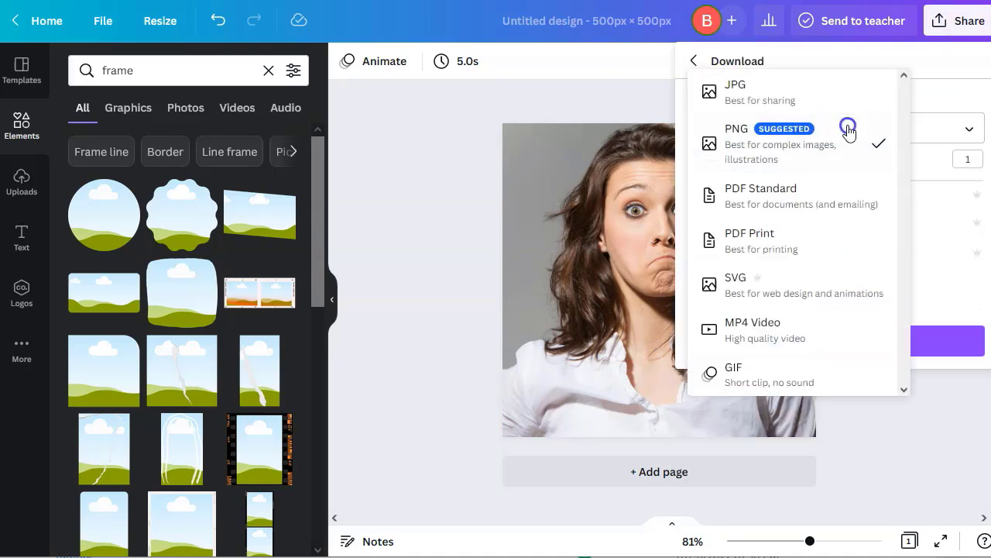
click(790, 111)
click(859, 338)
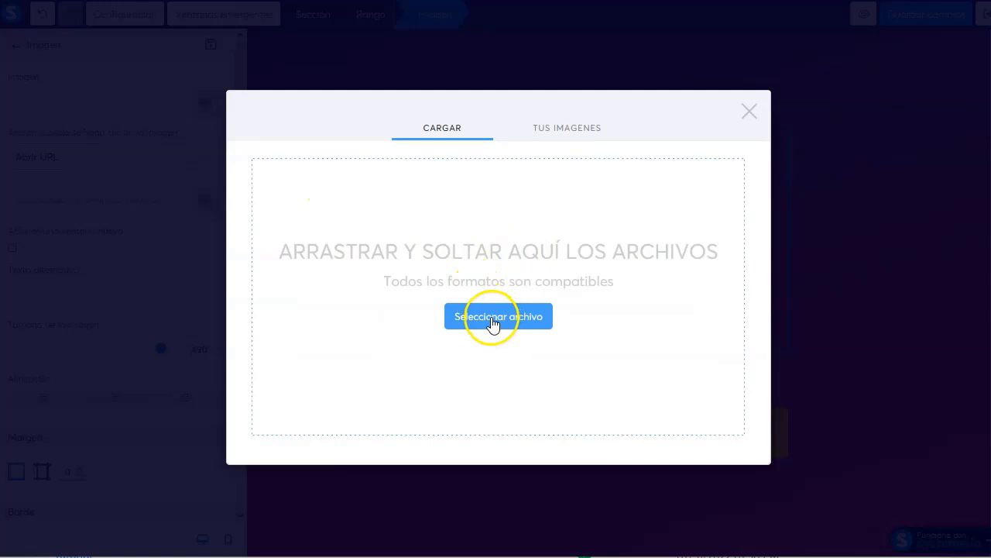
Upload Untitleddesign1.jpg and insert it into the image block
click(492, 323)
click(46, 83)
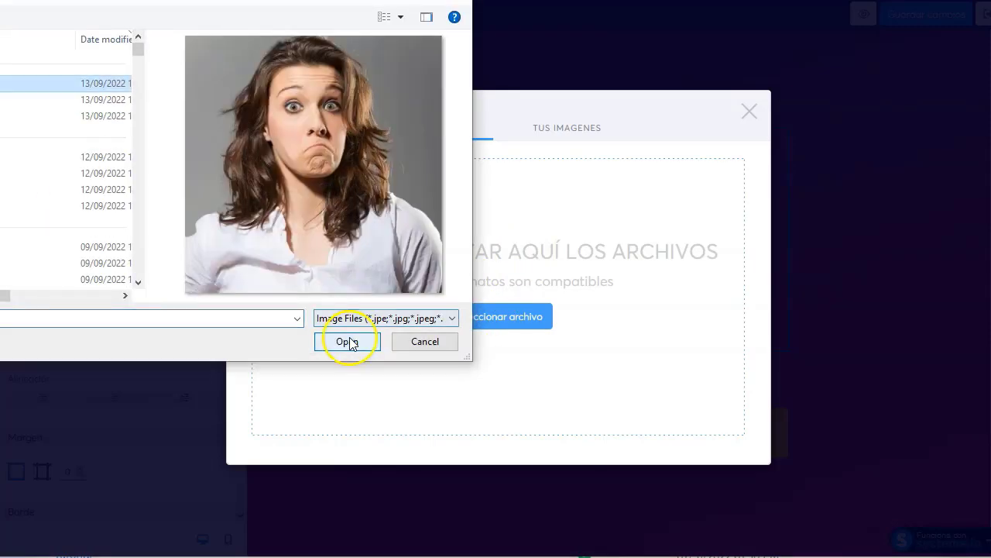
click(347, 342)
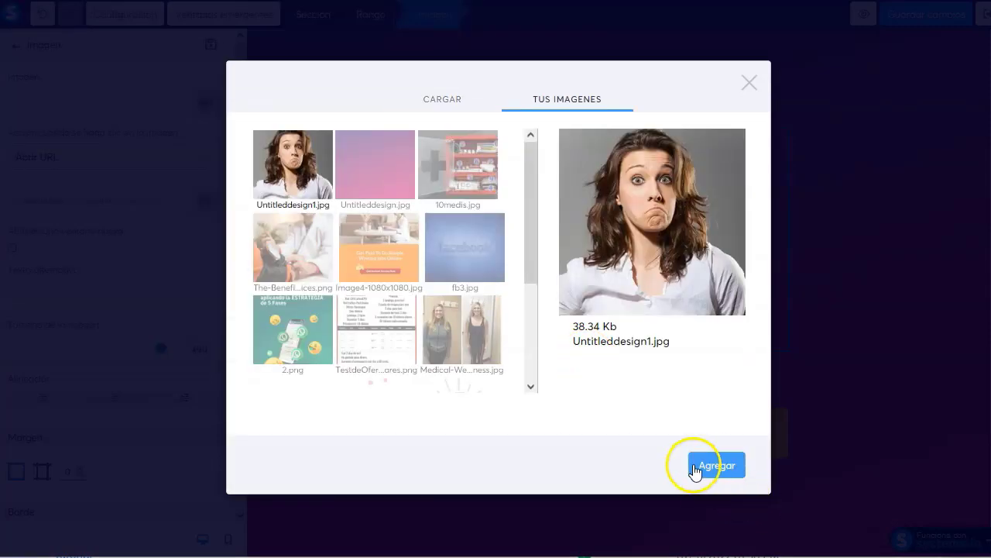
click(716, 465)
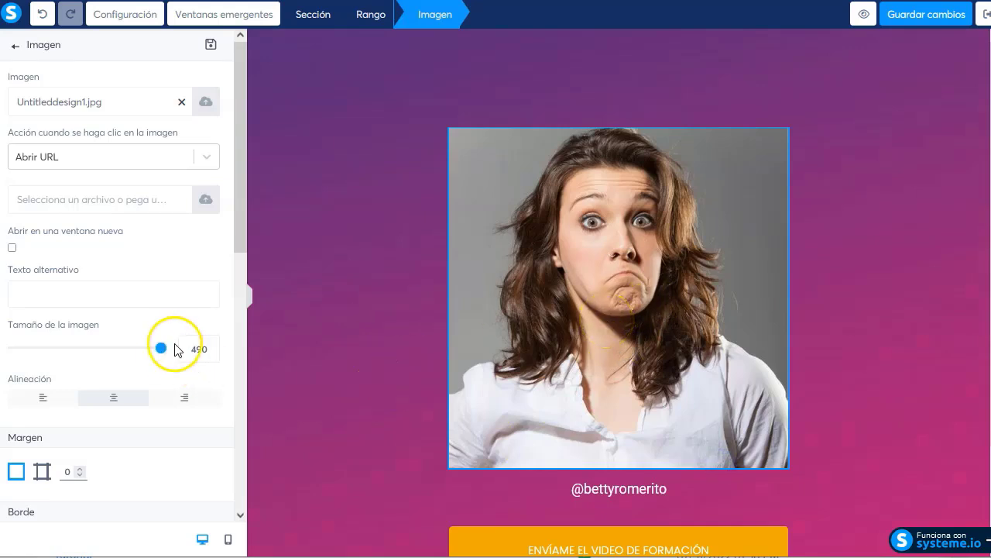
Set the image size to 150
drag(161, 348, 59, 358)
click(199, 346)
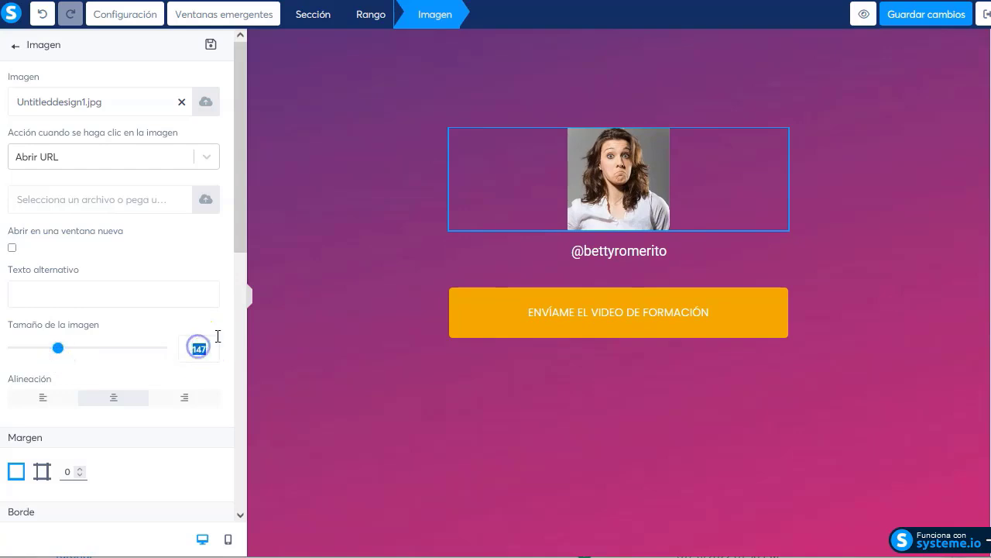
text(150)
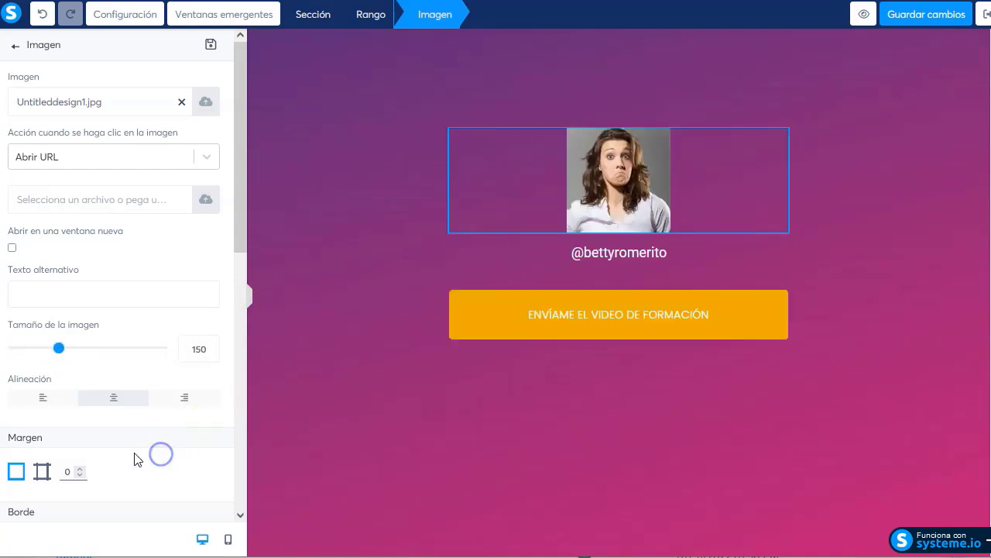
scroll(133, 461, down, 3)
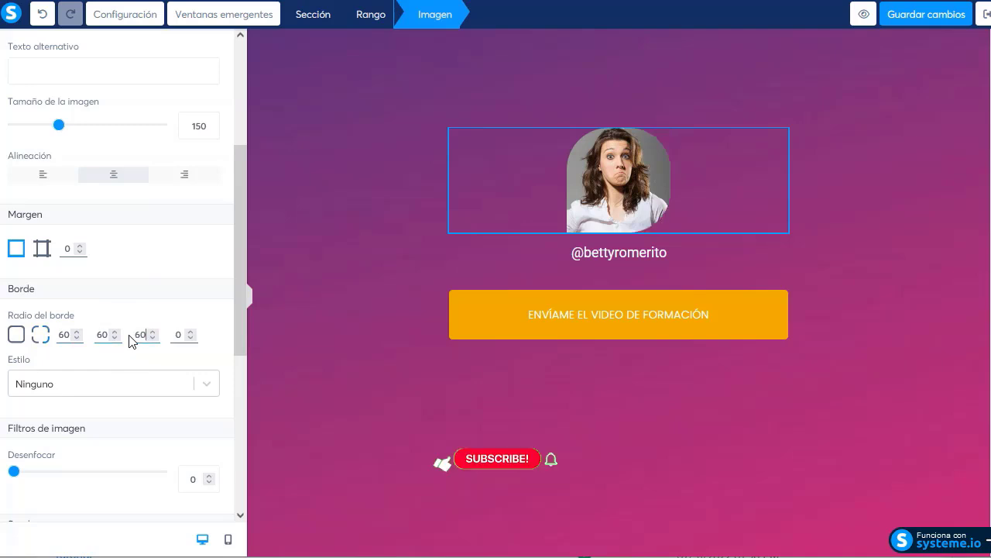
Set all four corner radius (Radio del borde) values to 100
click(113, 333)
double_click(69, 335)
text(100)
text(00100)
key(Tab)
text(100)
key(Tab)
click(98, 336)
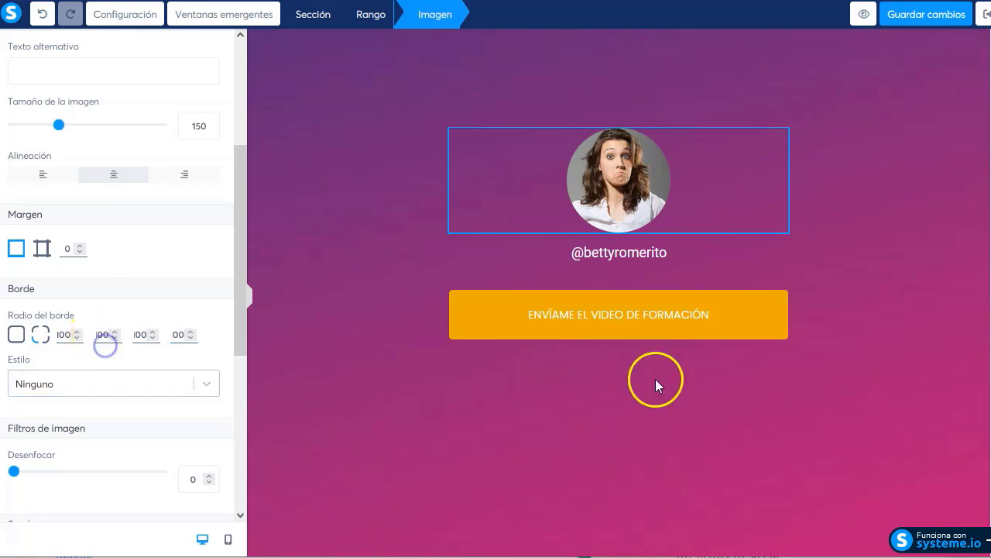
Give the photo a dotted near-white border of width 2
click(129, 383)
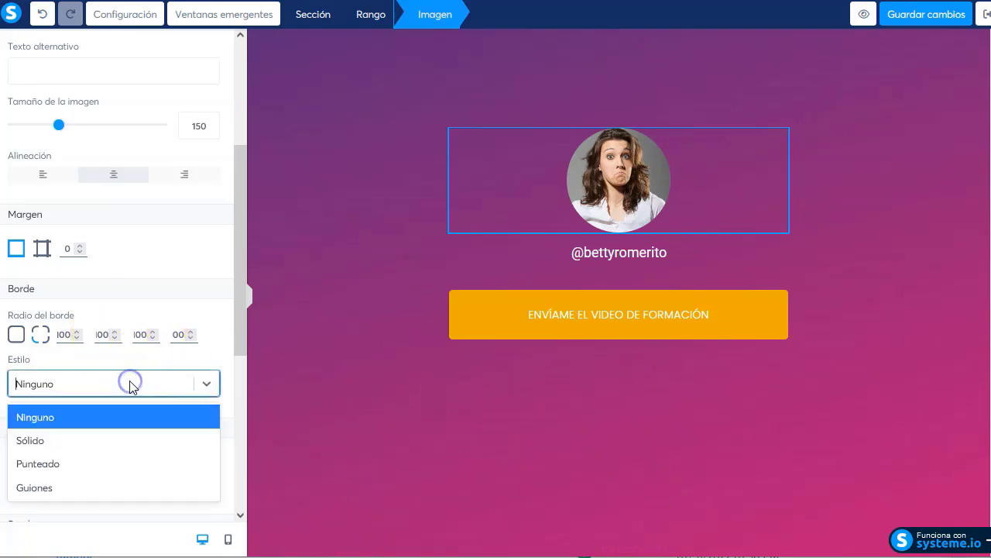
click(78, 466)
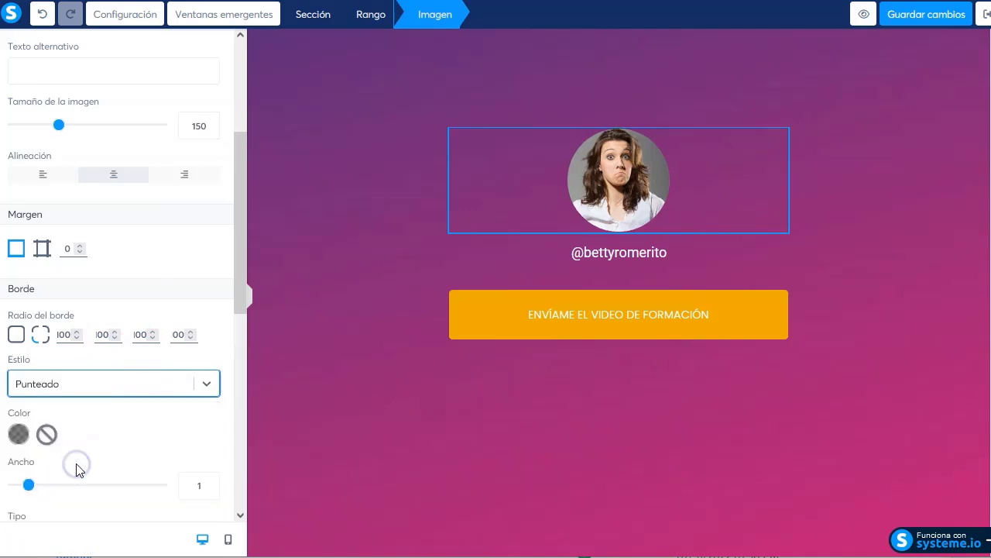
click(20, 435)
click(19, 435)
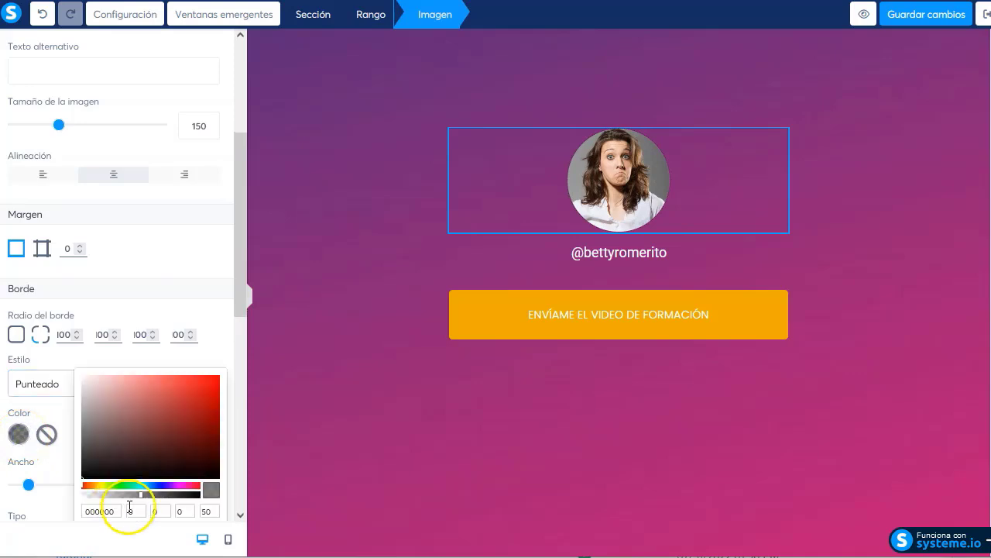
drag(93, 393, 83, 377)
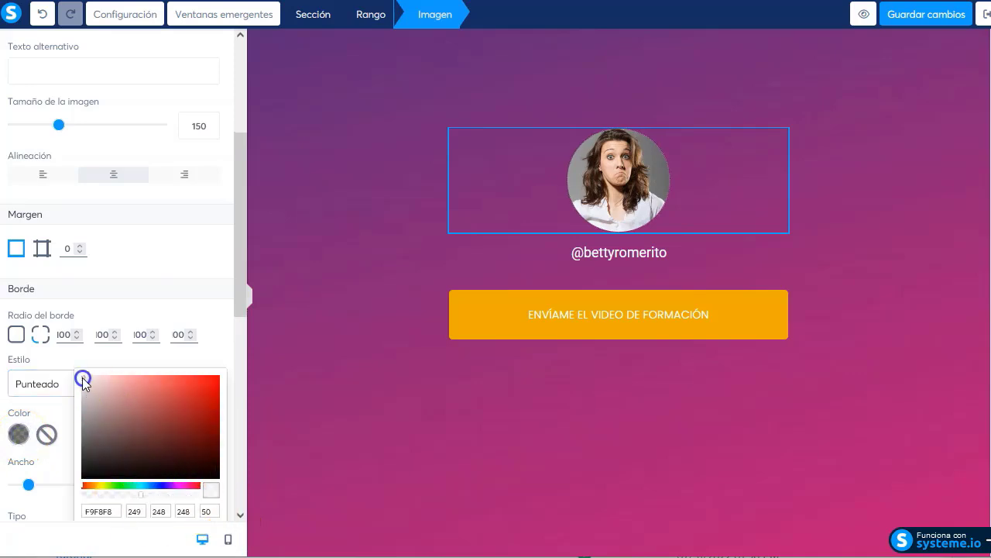
click(59, 421)
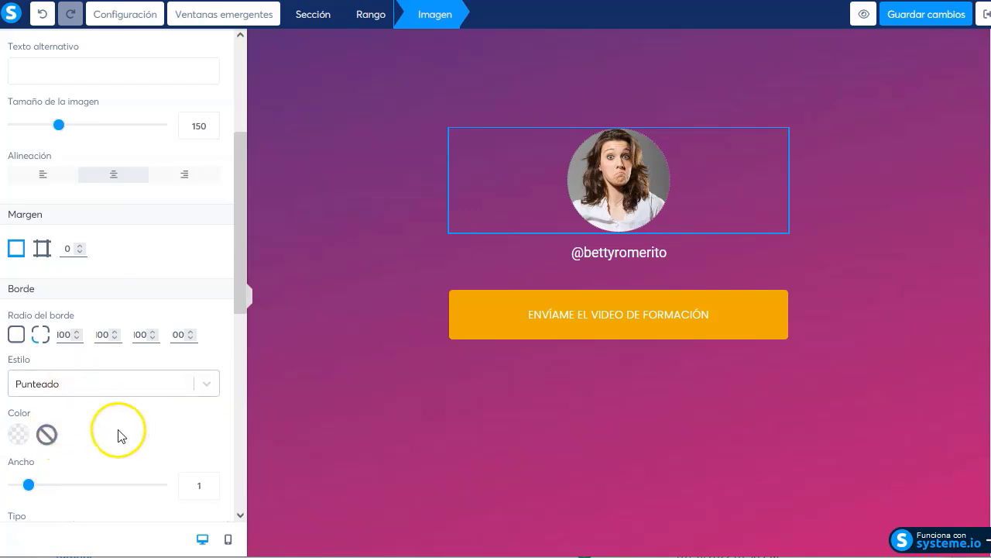
scroll(119, 432, down, 1)
drag(36, 417, 43, 415)
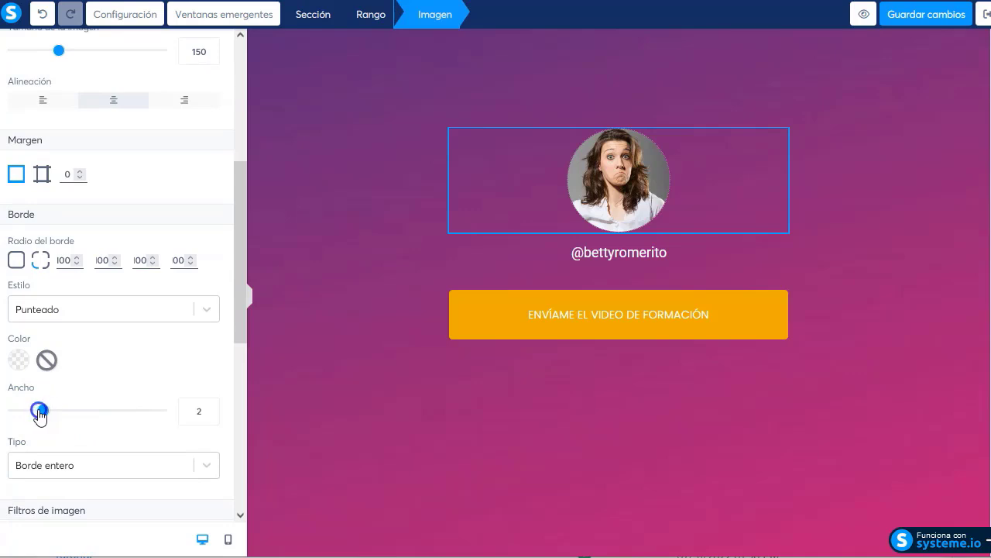
click(68, 467)
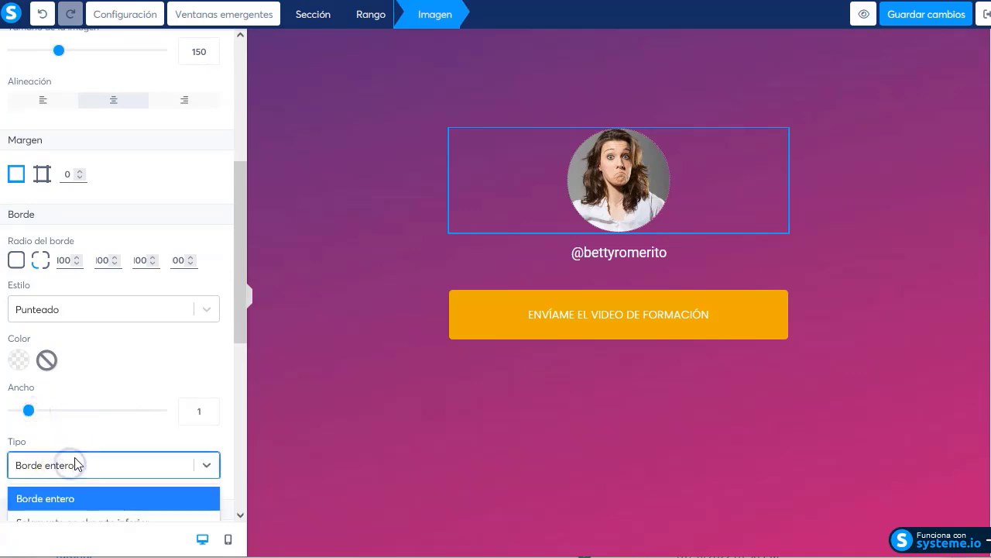
scroll(128, 396, down, 3)
click(126, 164)
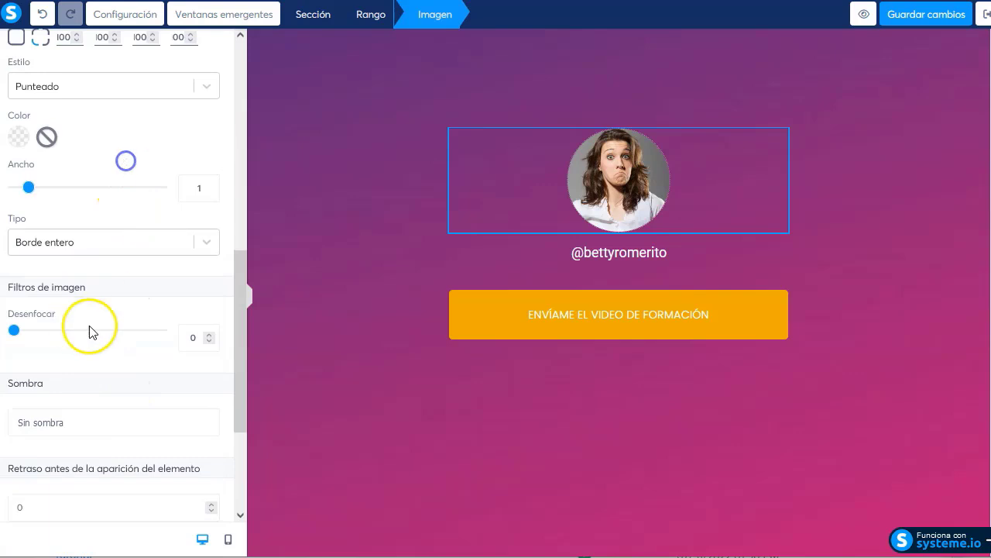
Apply the Sombra intensa shadow and set the border style to Ninguno
click(100, 421)
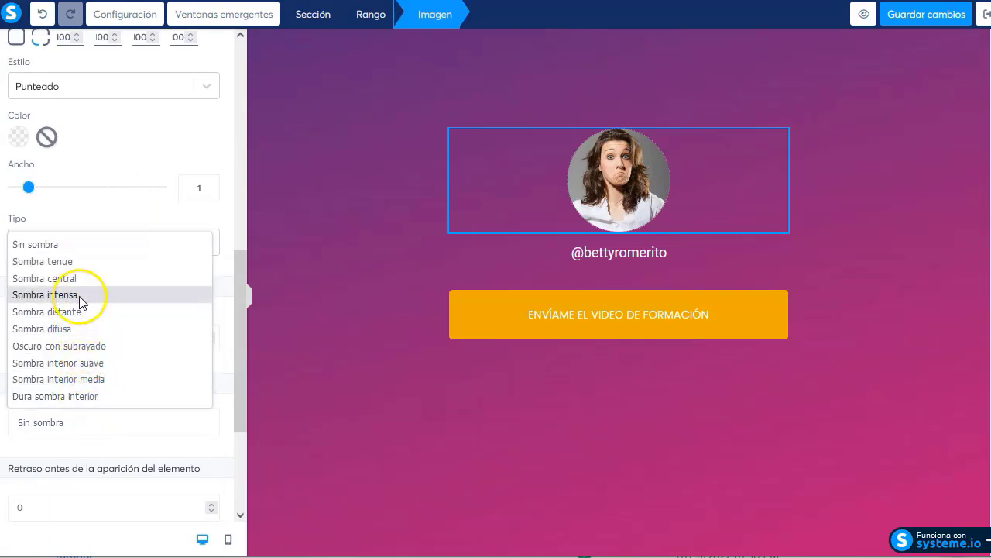
click(46, 294)
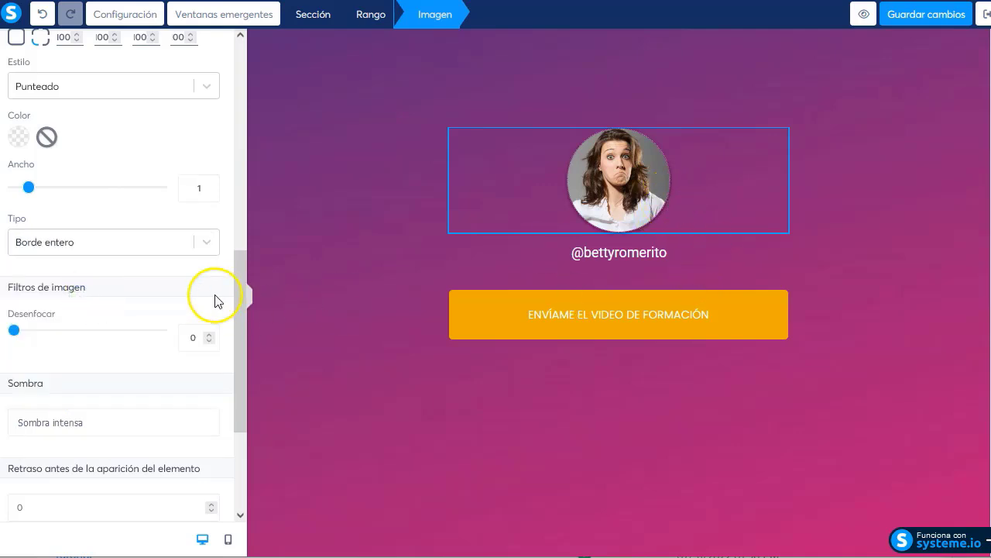
scroll(88, 303, up, 2)
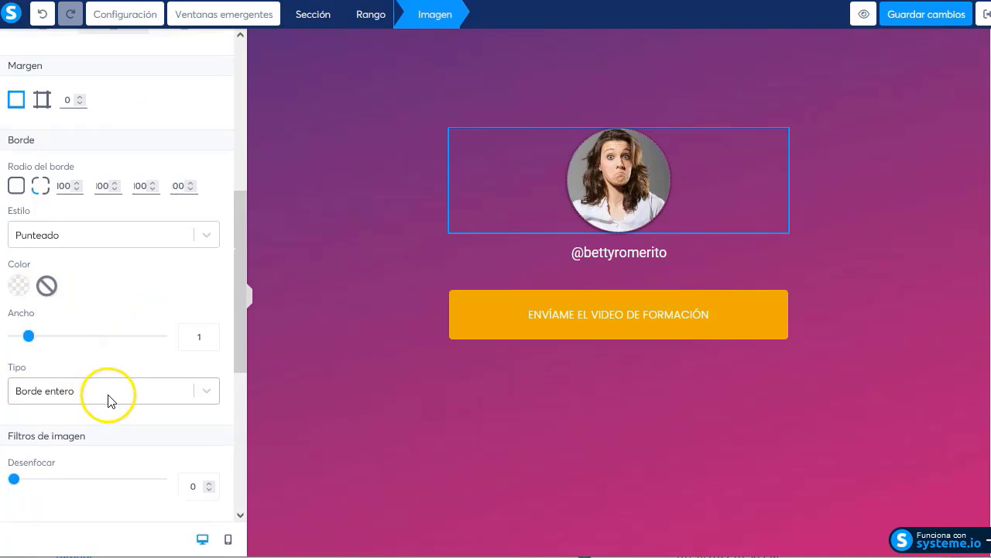
click(75, 234)
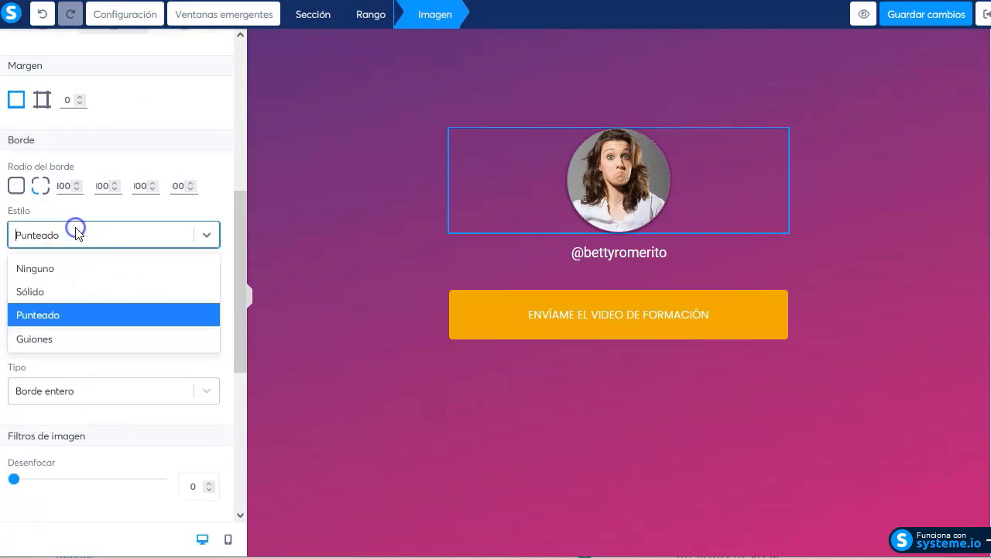
click(52, 268)
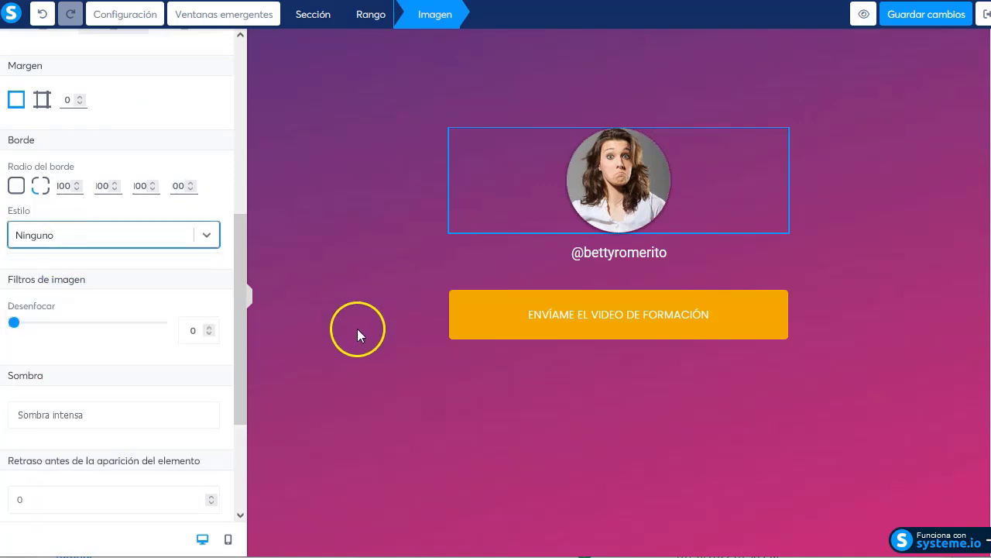
click(343, 362)
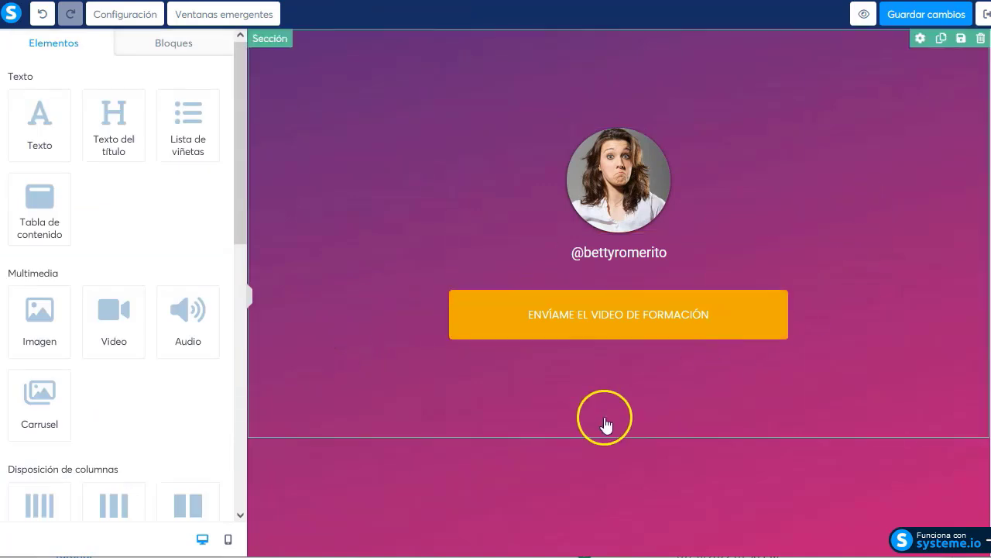
Set the orange button's click action to Abrir URL and focus its URL field
click(702, 315)
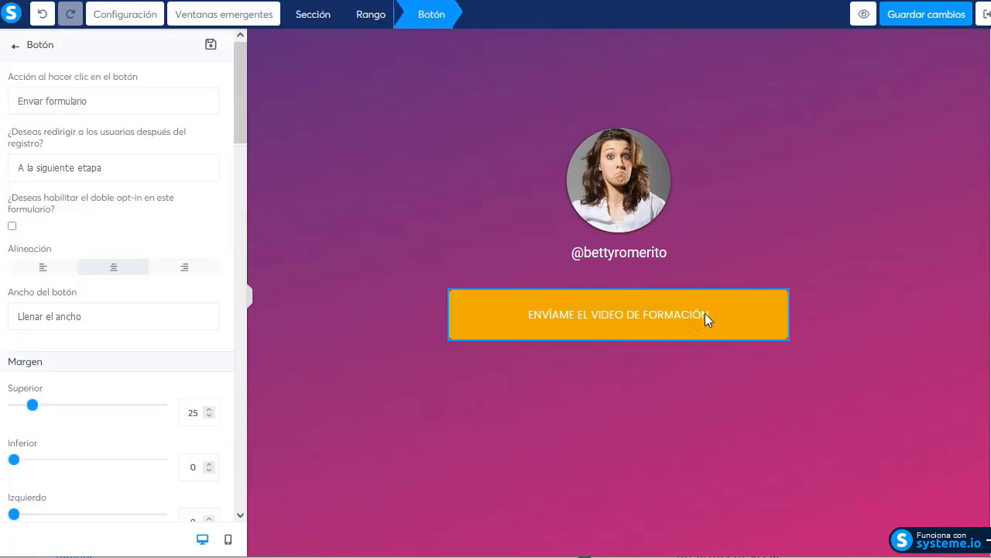
click(122, 100)
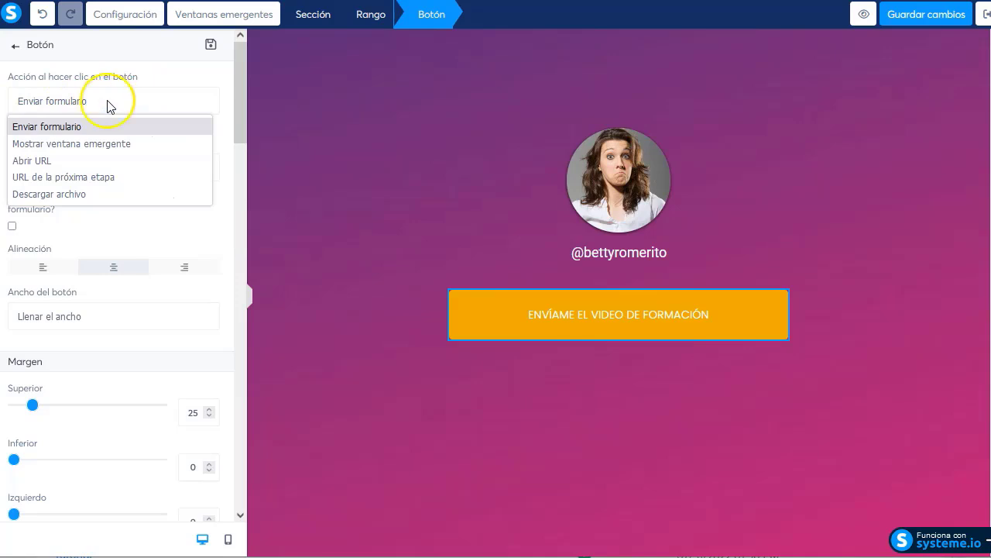
click(74, 160)
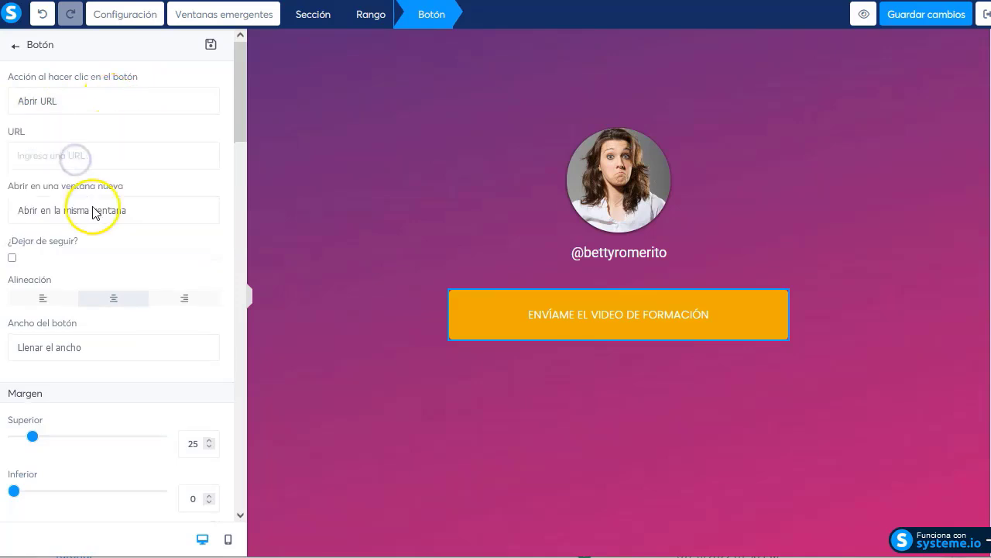
click(112, 158)
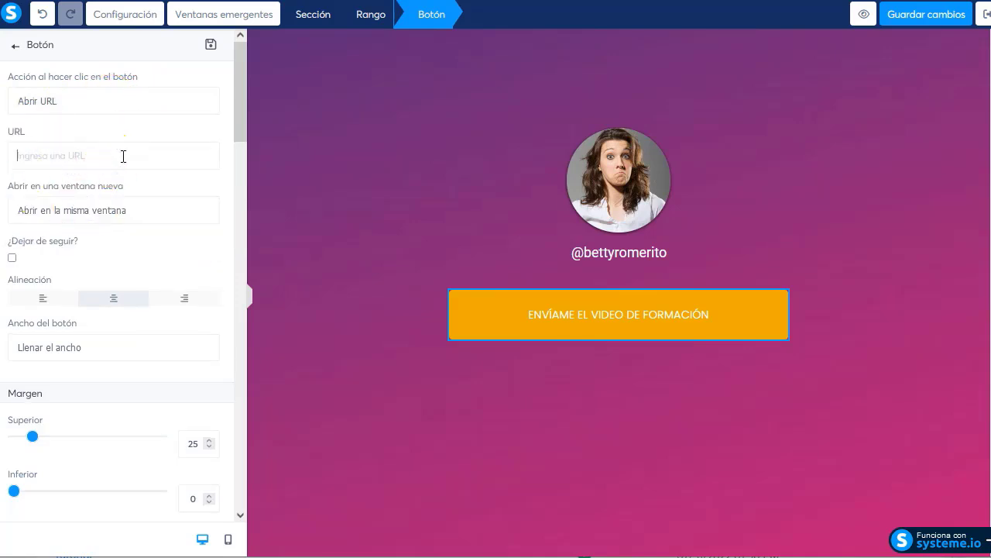